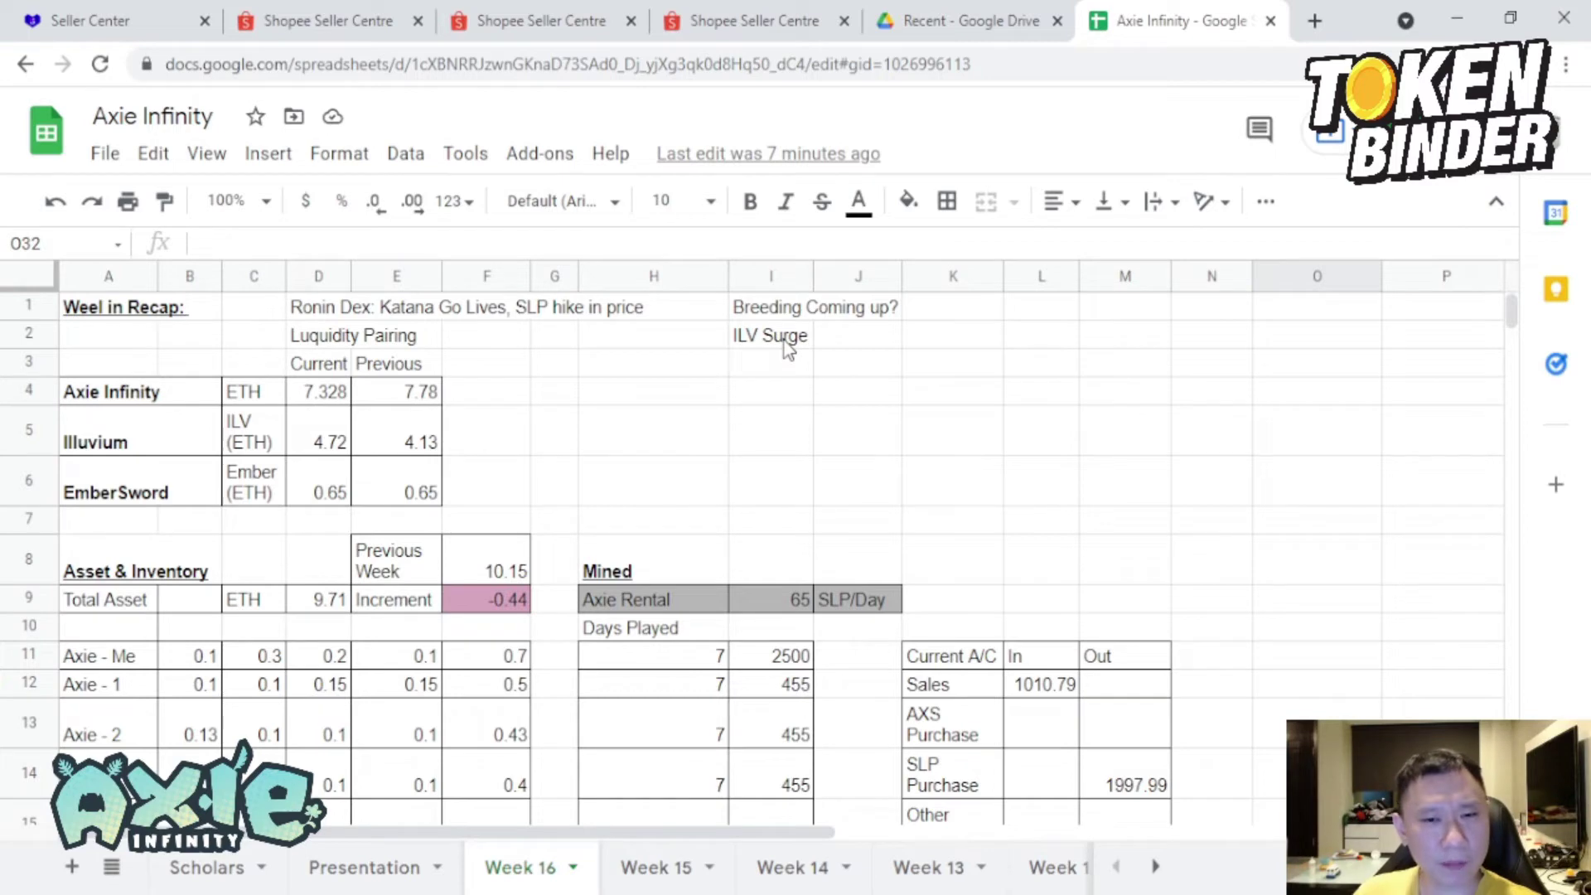
# Review the weekly recap notes at the top of the Week 16 sheet, including the ILV Surge entry.
pyautogui.click(787, 348)
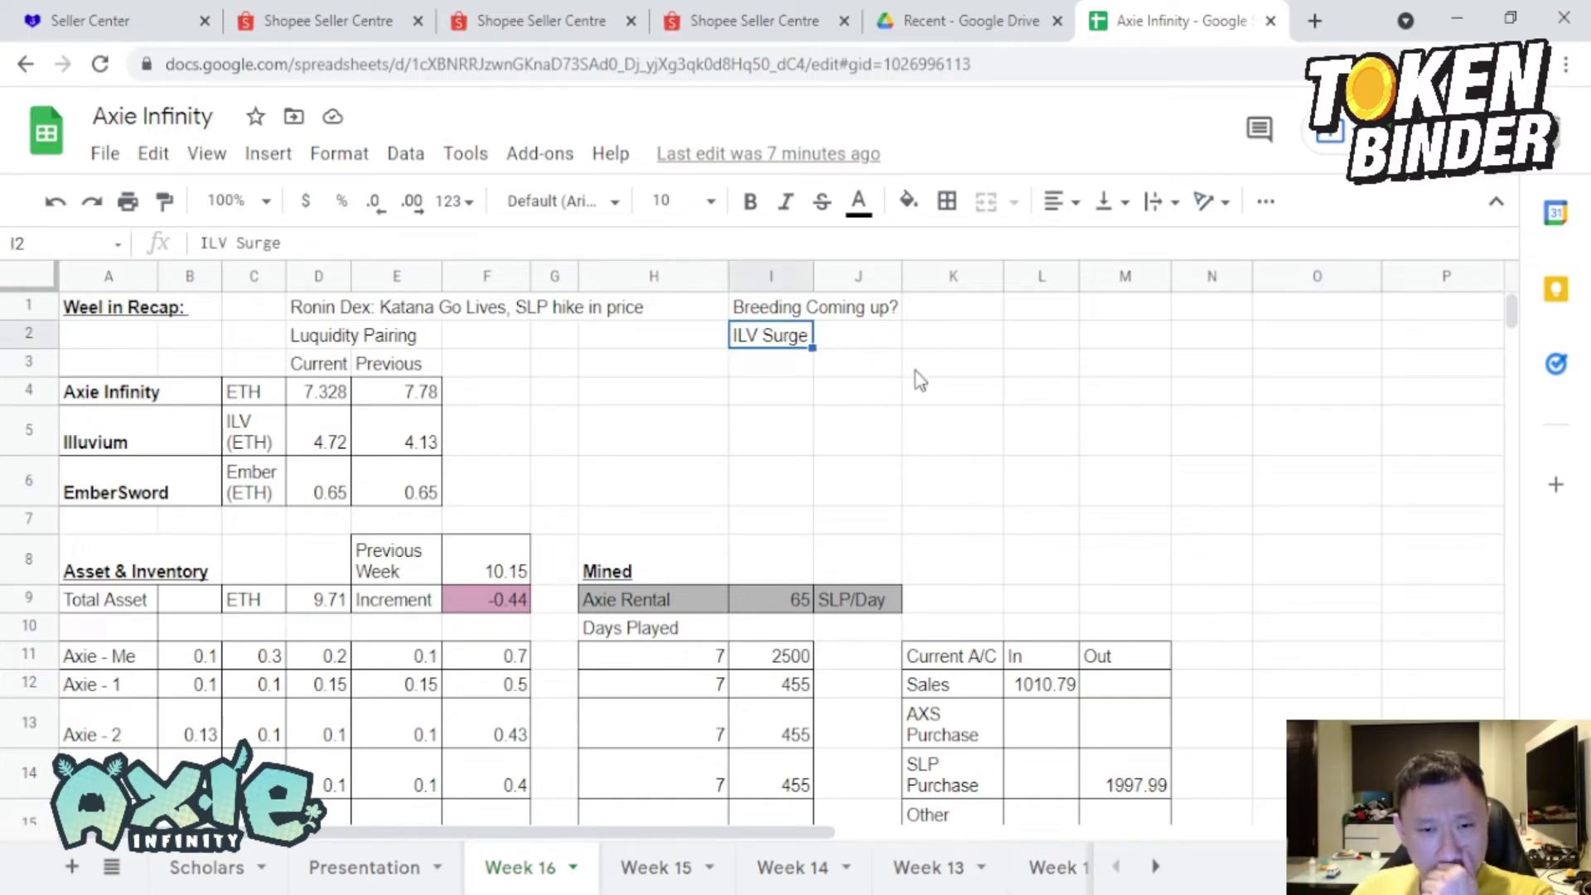
pyautogui.press('Up')
pyautogui.press('Left')
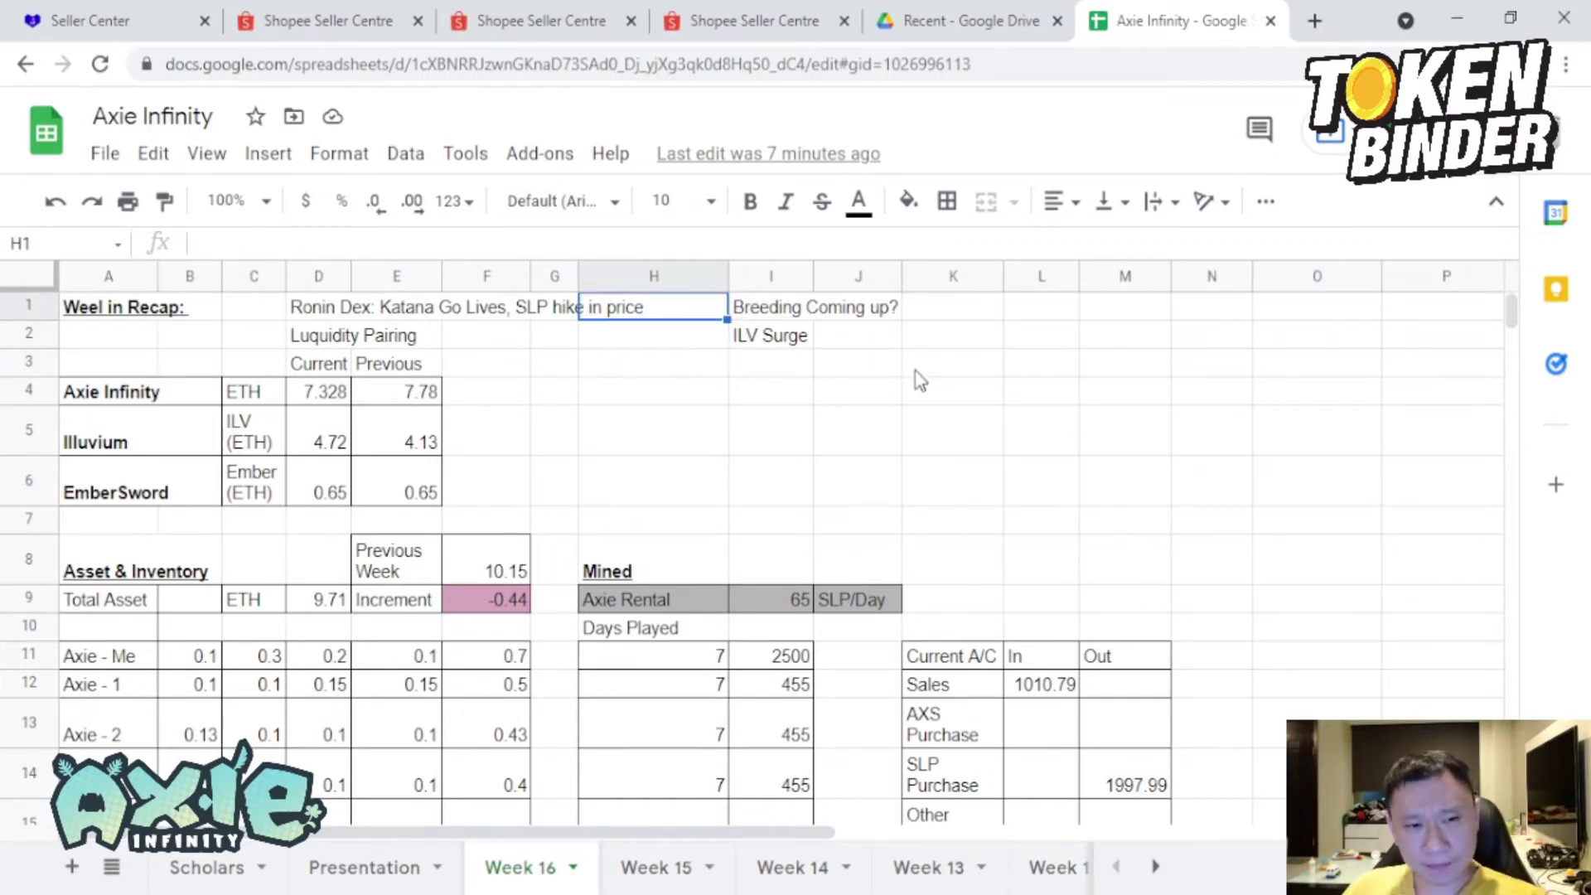
pyautogui.press('Down')
pyautogui.press('Left')
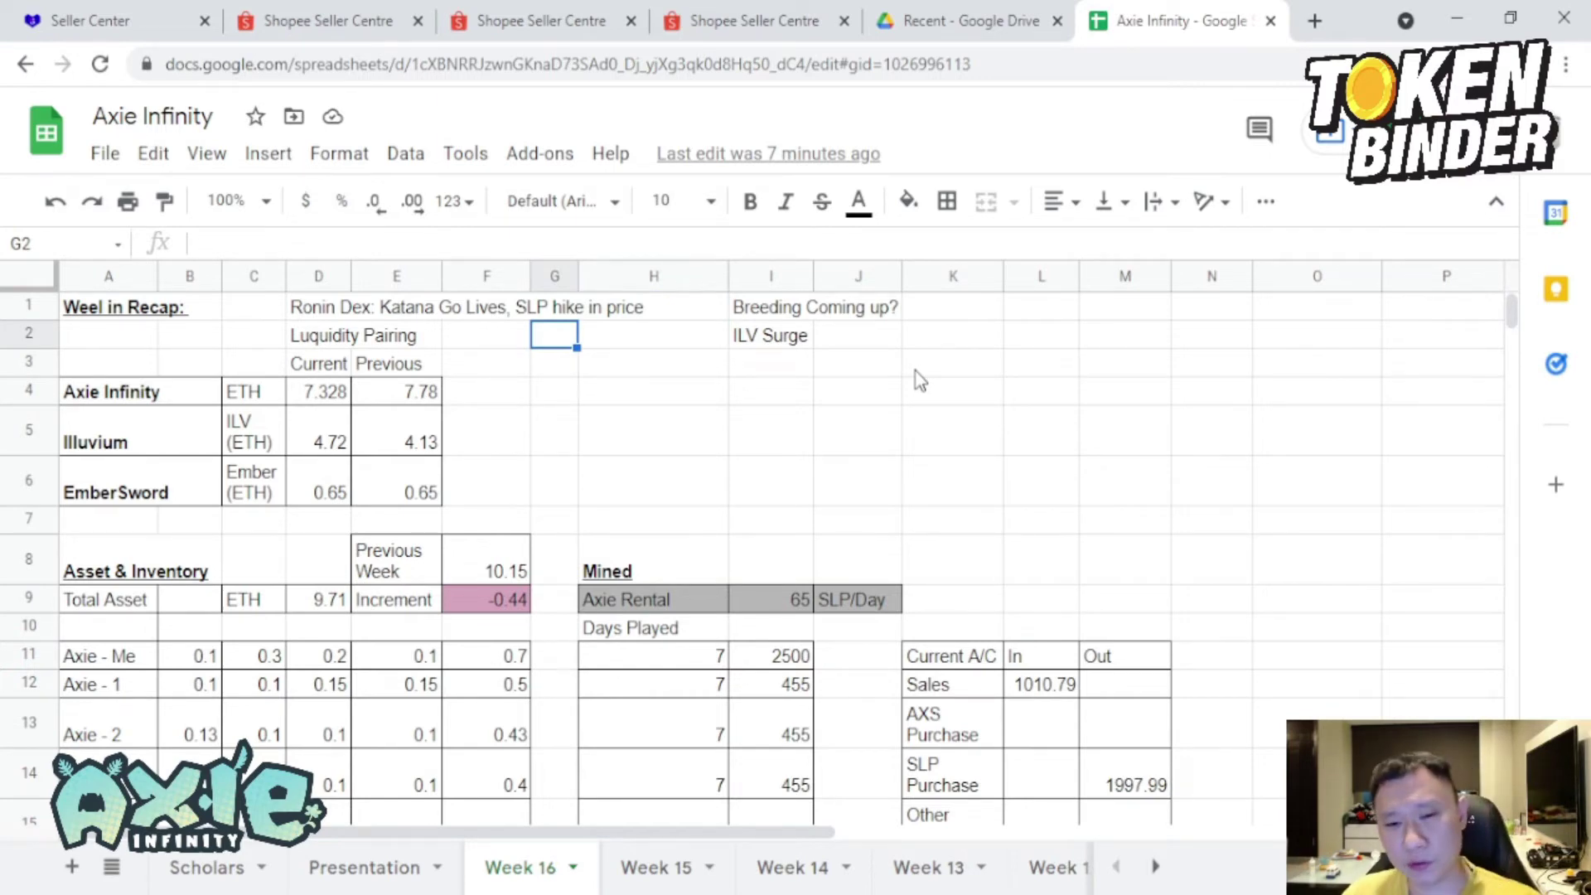
pyautogui.press('Right')
pyautogui.press('Right')
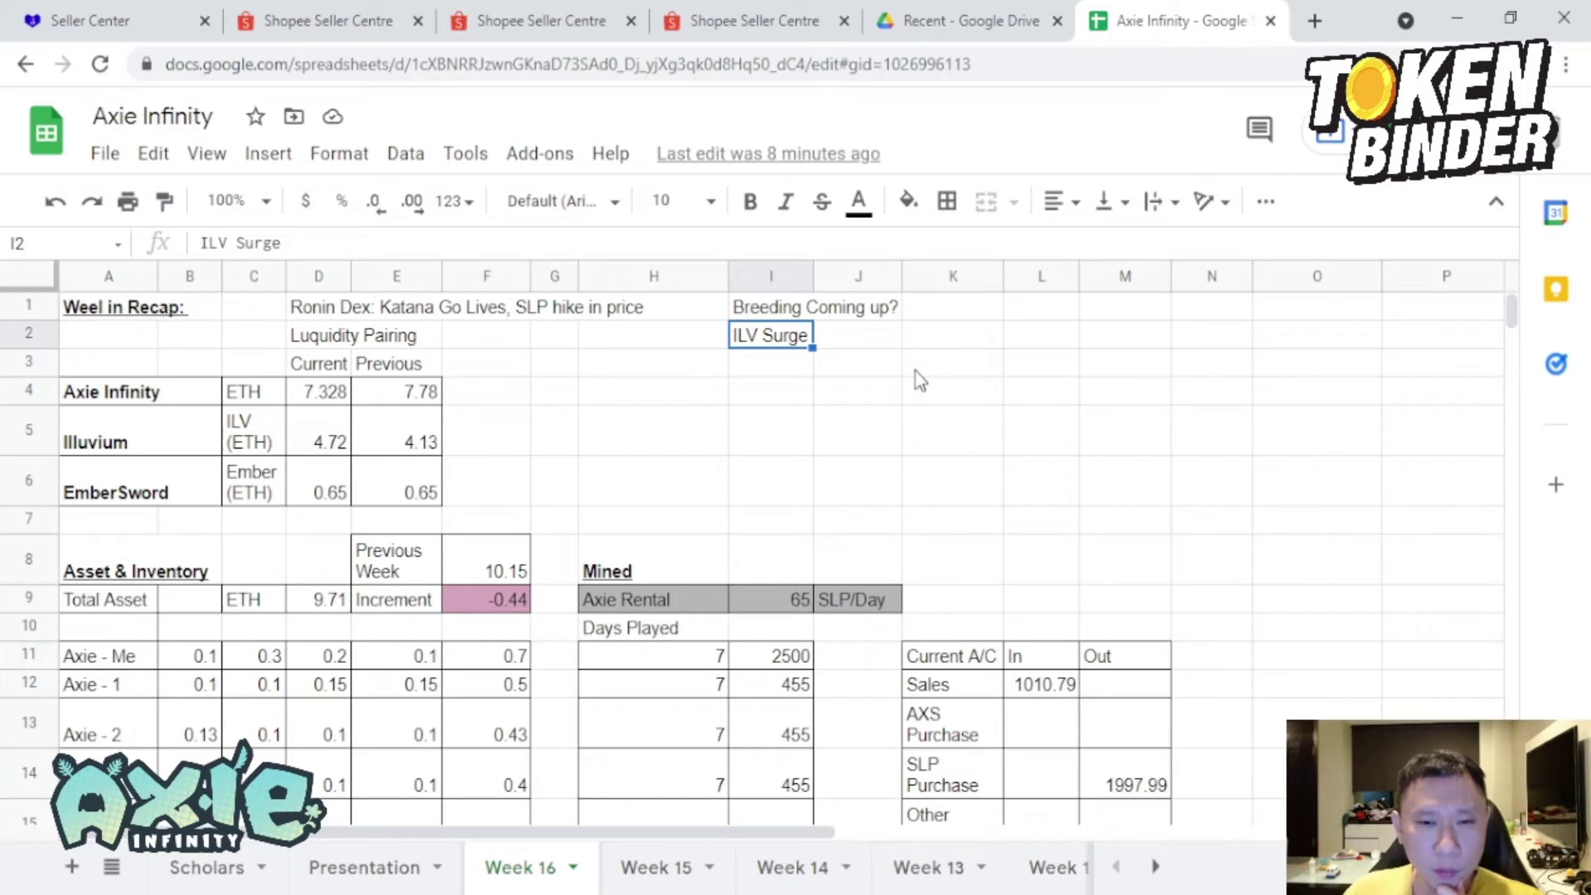
pyautogui.press('Left')
pyautogui.press('Left')
pyautogui.press('Down')
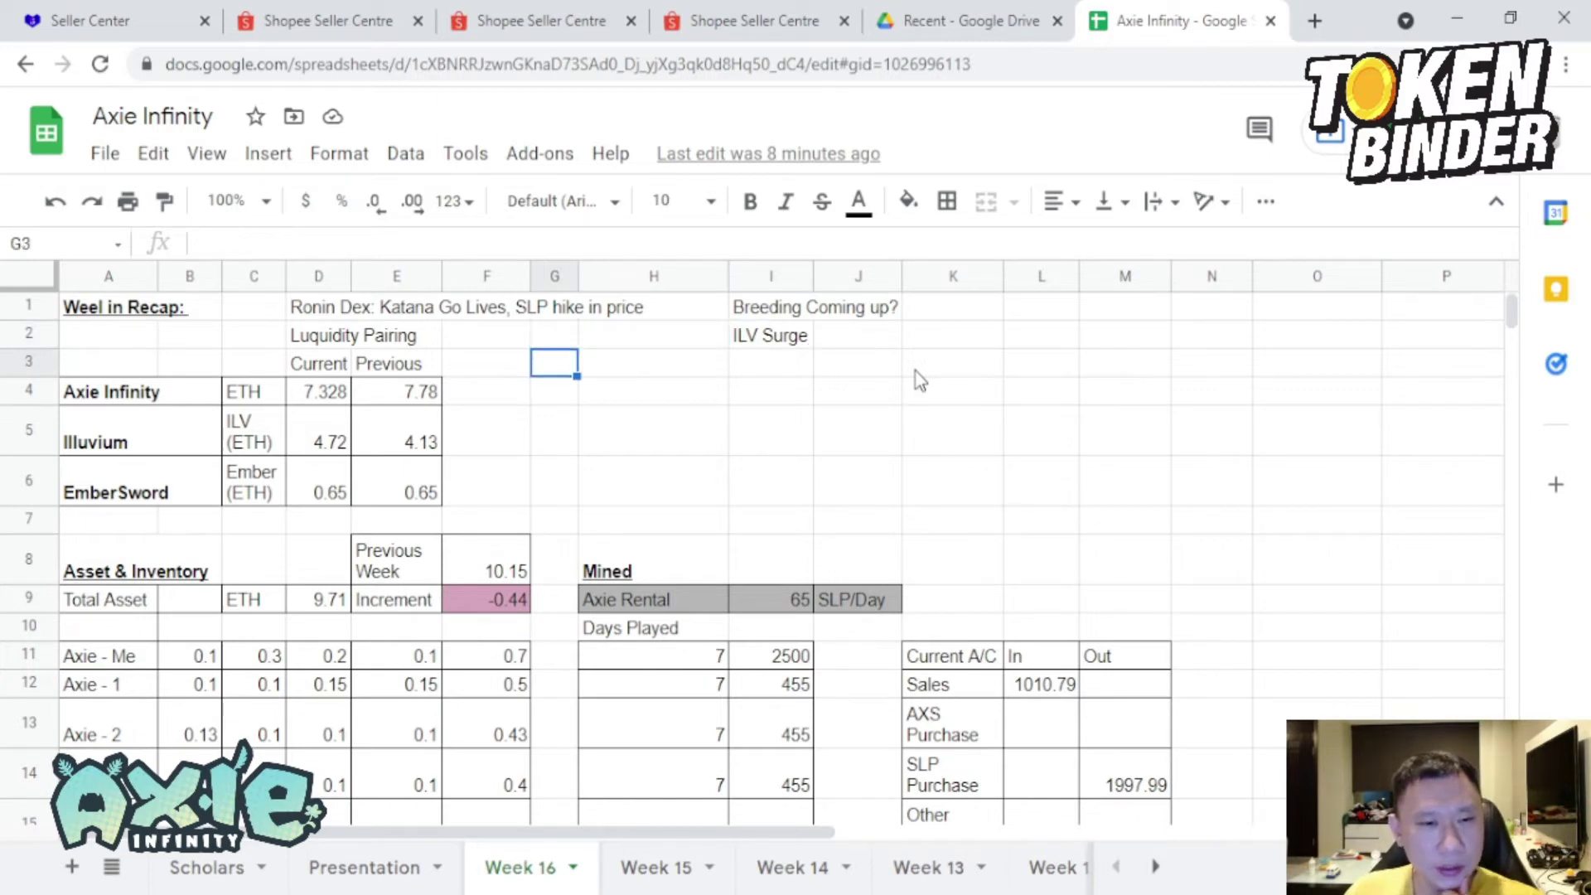
# Compare the current and previous ETH values for Axie Infinity, and check Illuvium's current value.
pyautogui.press('Left')
pyautogui.press('Left')
pyautogui.press('Down')
pyautogui.press('Down')
pyautogui.press('Left')
pyautogui.press('Up')
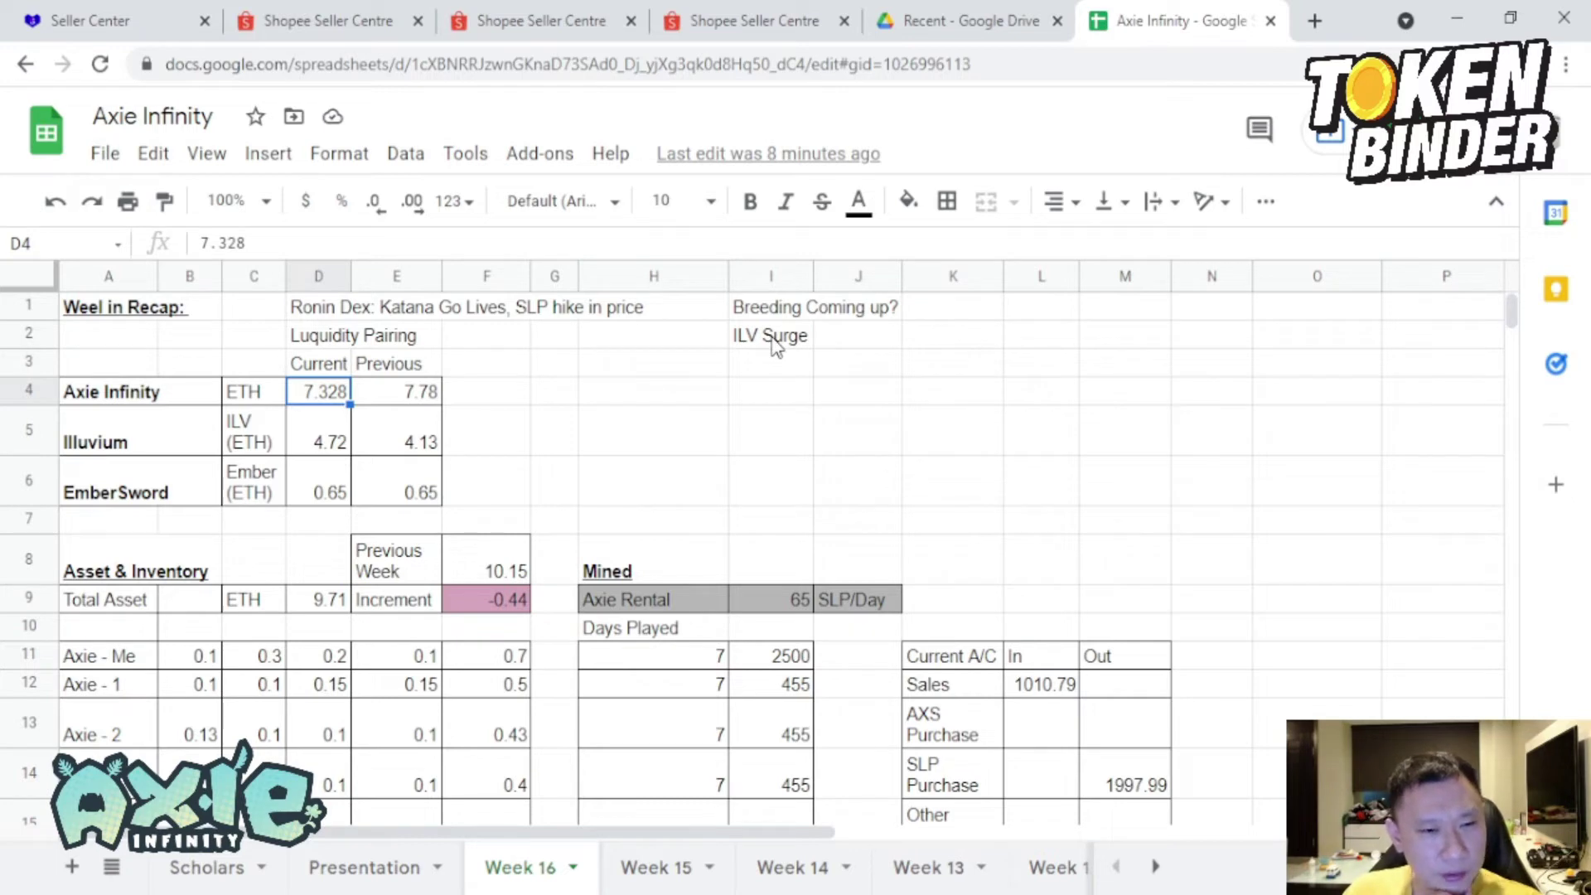
pyautogui.press('Right')
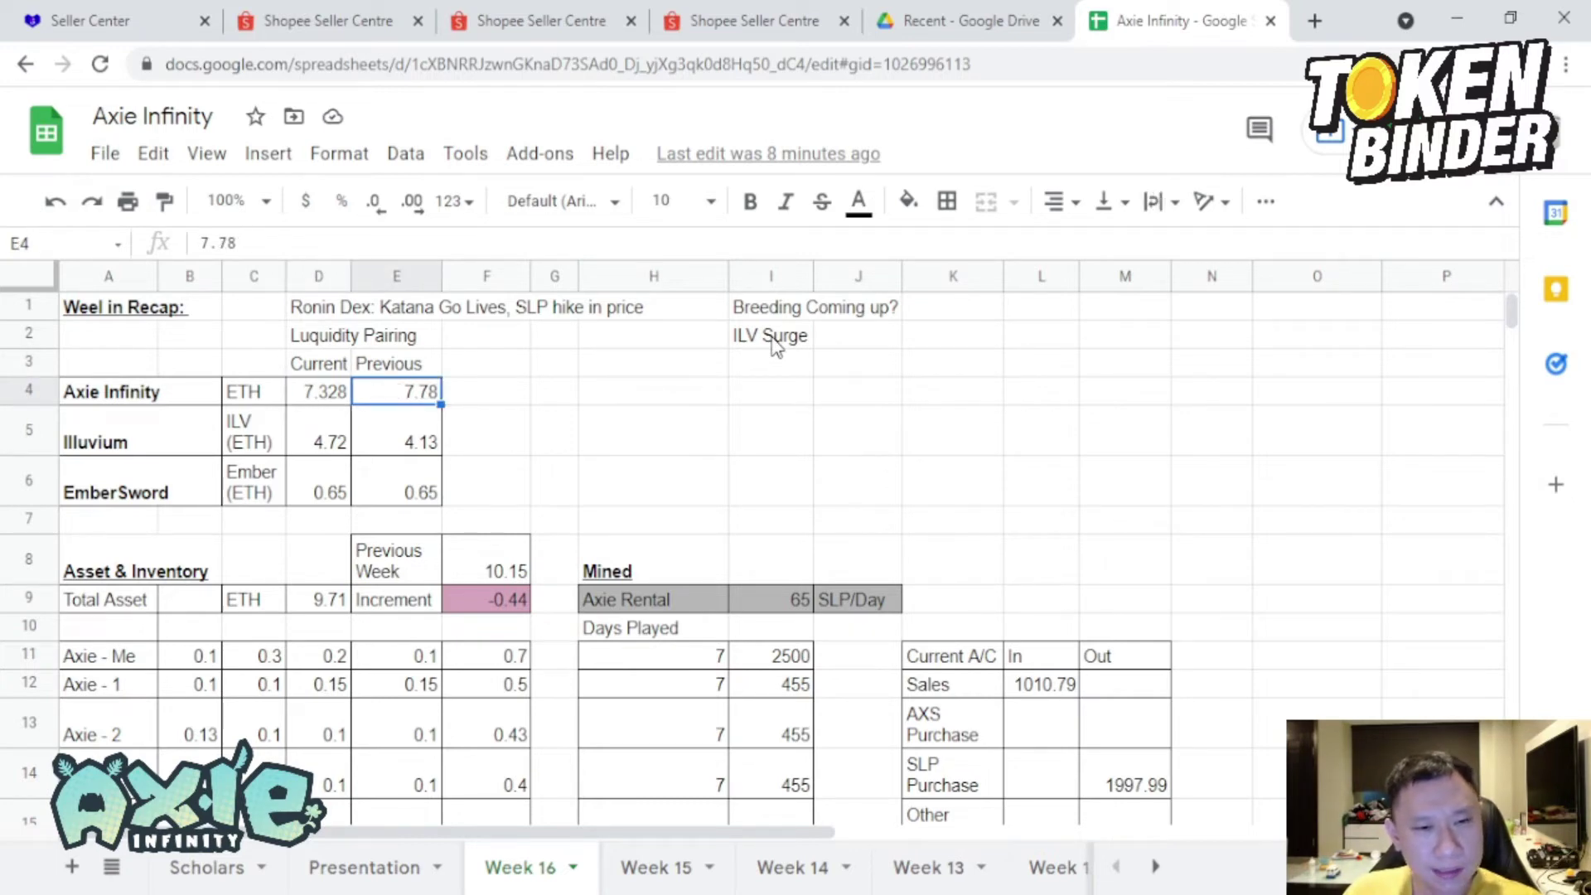
pyautogui.press('Left')
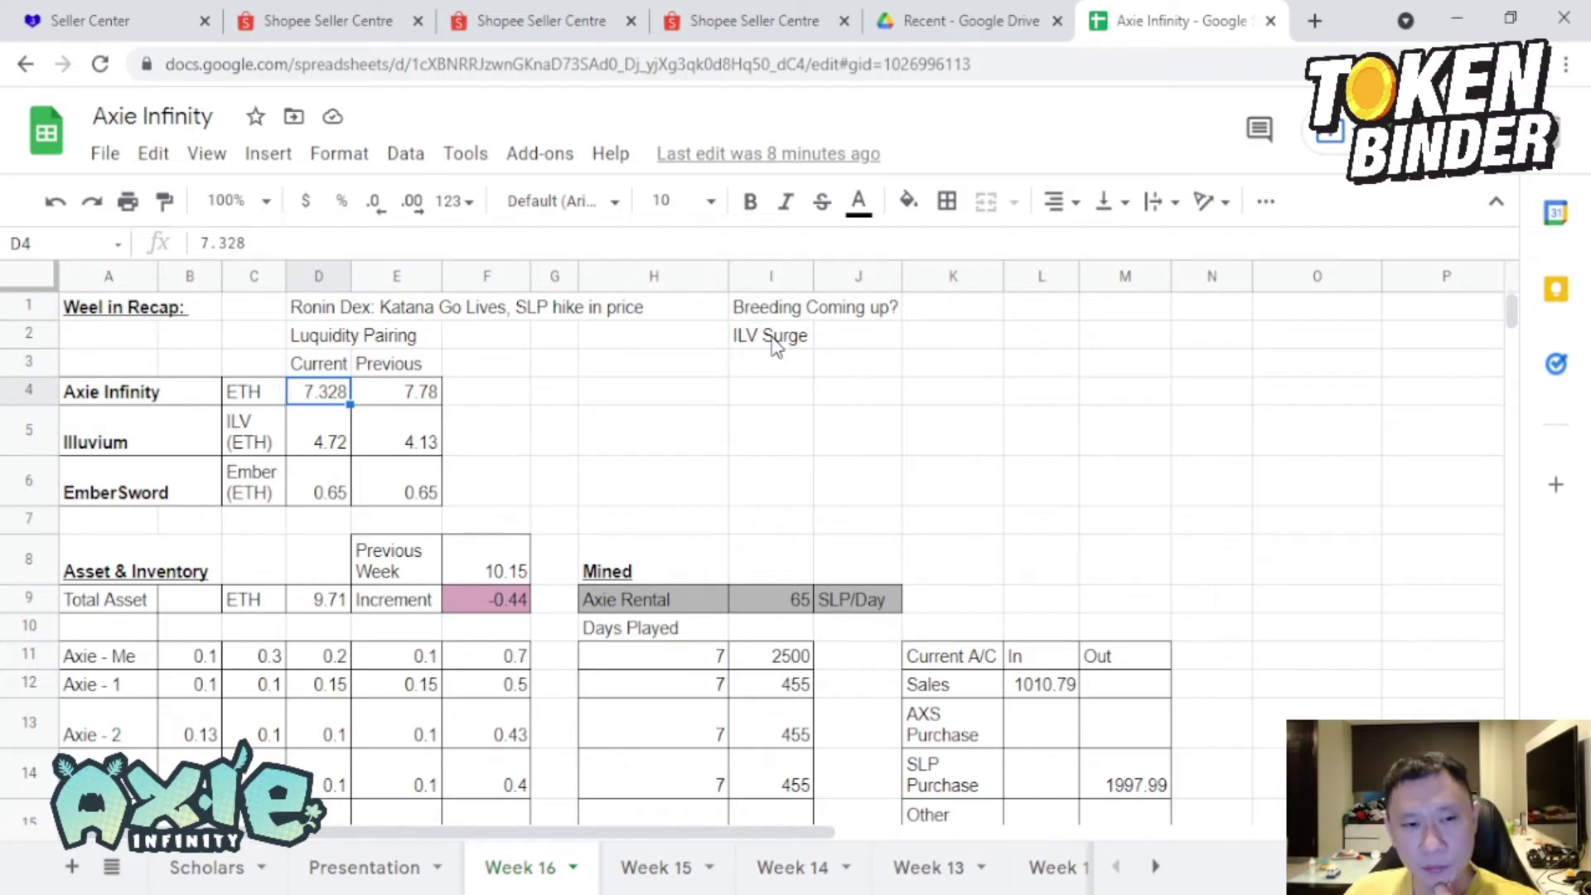
pyautogui.press('Down')
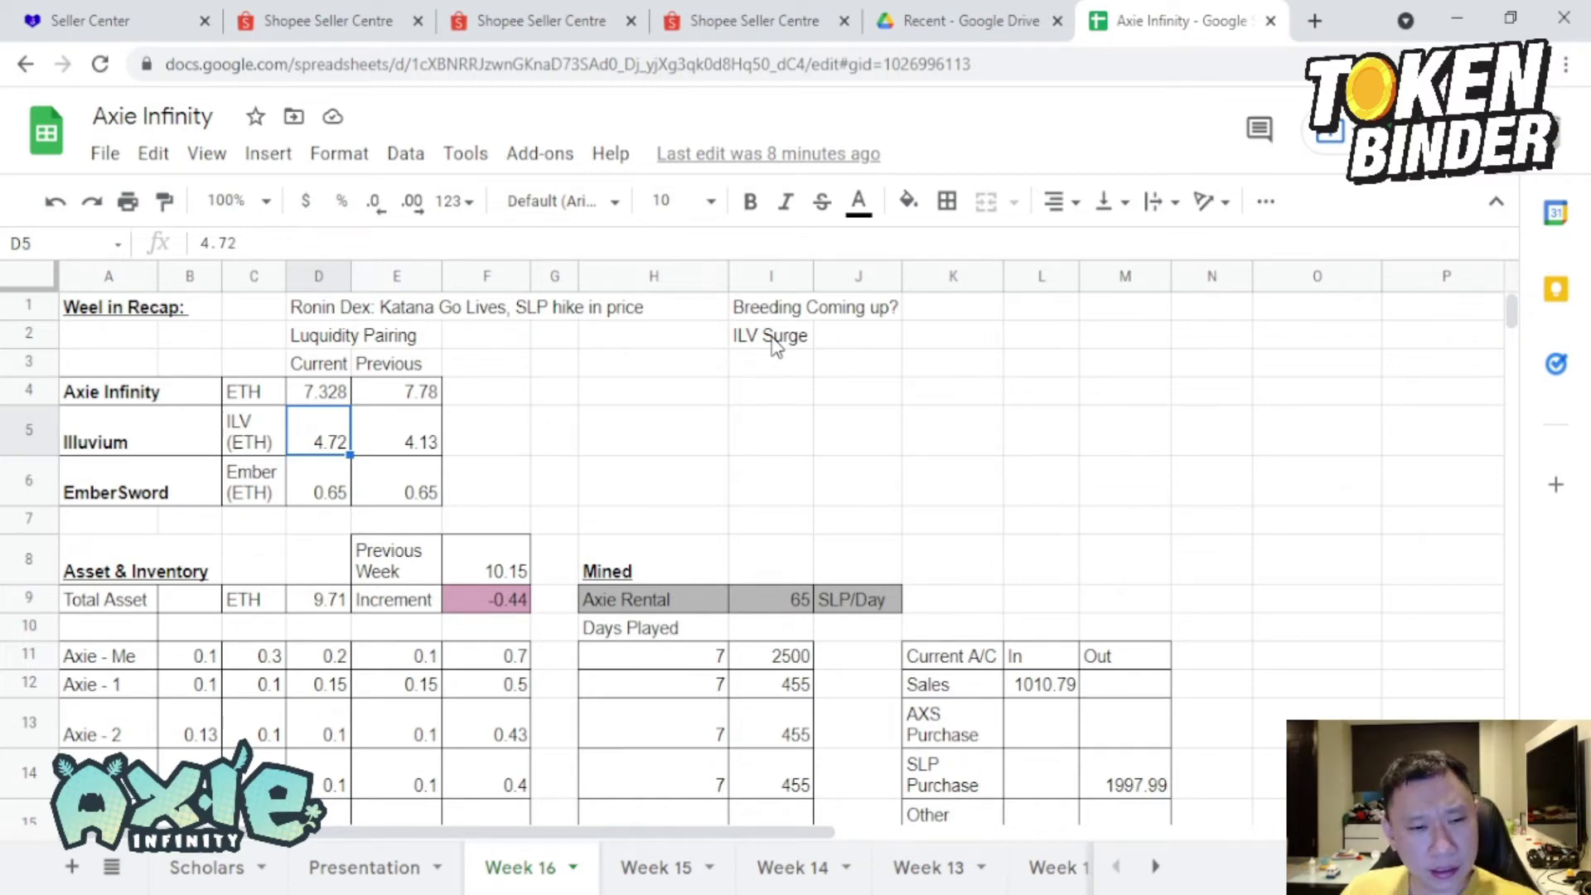
# Examine the Asset & Inventory section, checking the Total Asset figure against Axie Infinity's current ETH value.
pyautogui.scroll(-5, 643, 433)
pyautogui.scroll(3, 390, 687)
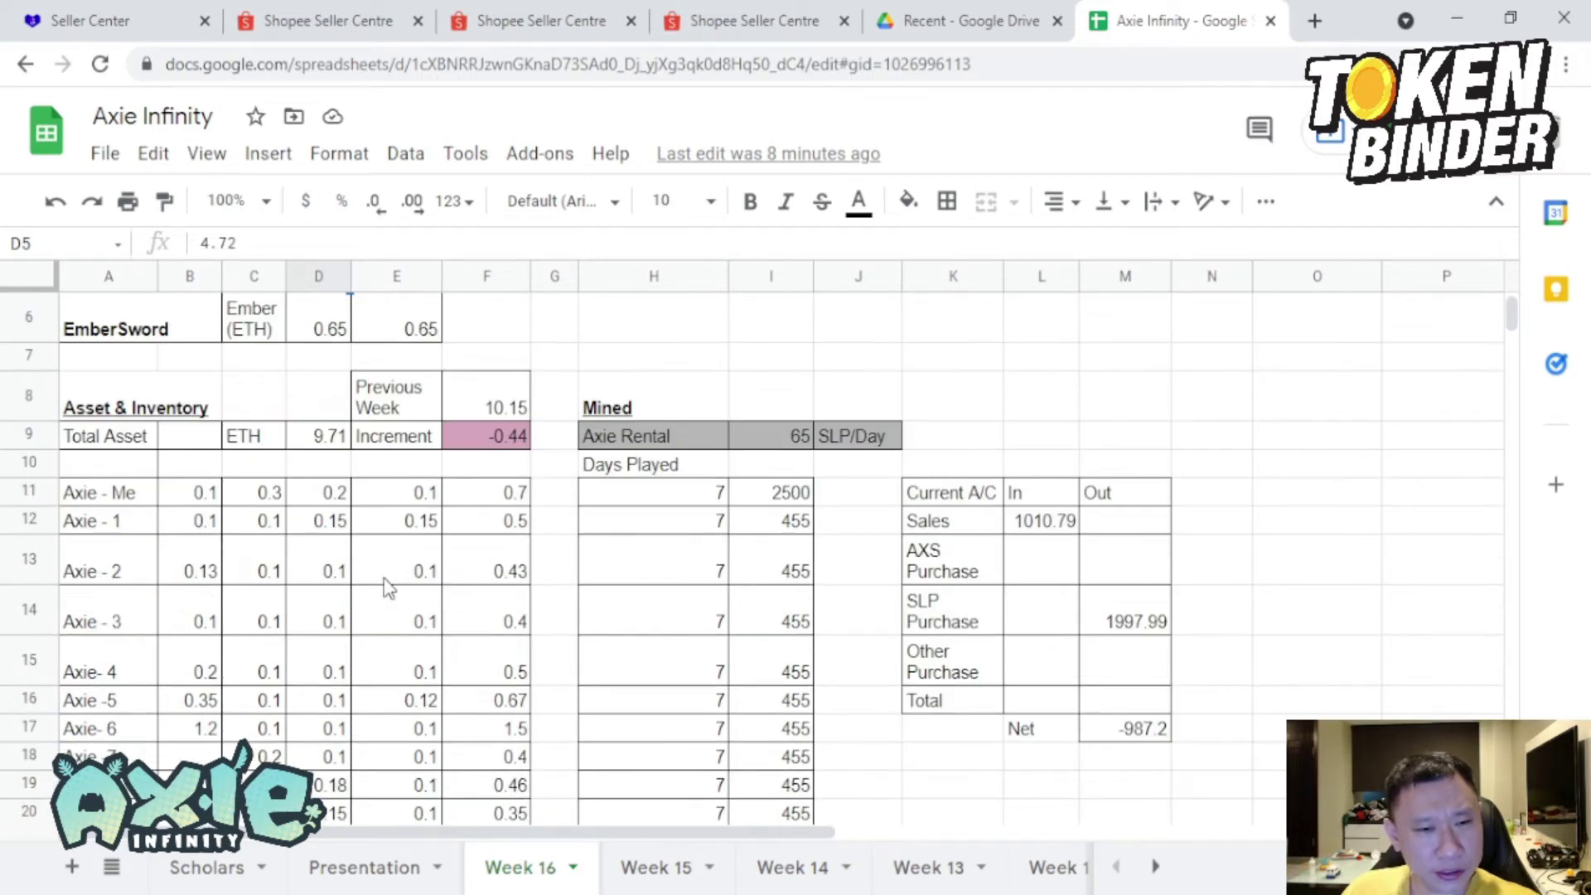
pyautogui.scroll(-2, 244, 642)
pyautogui.scroll(3, 331, 692)
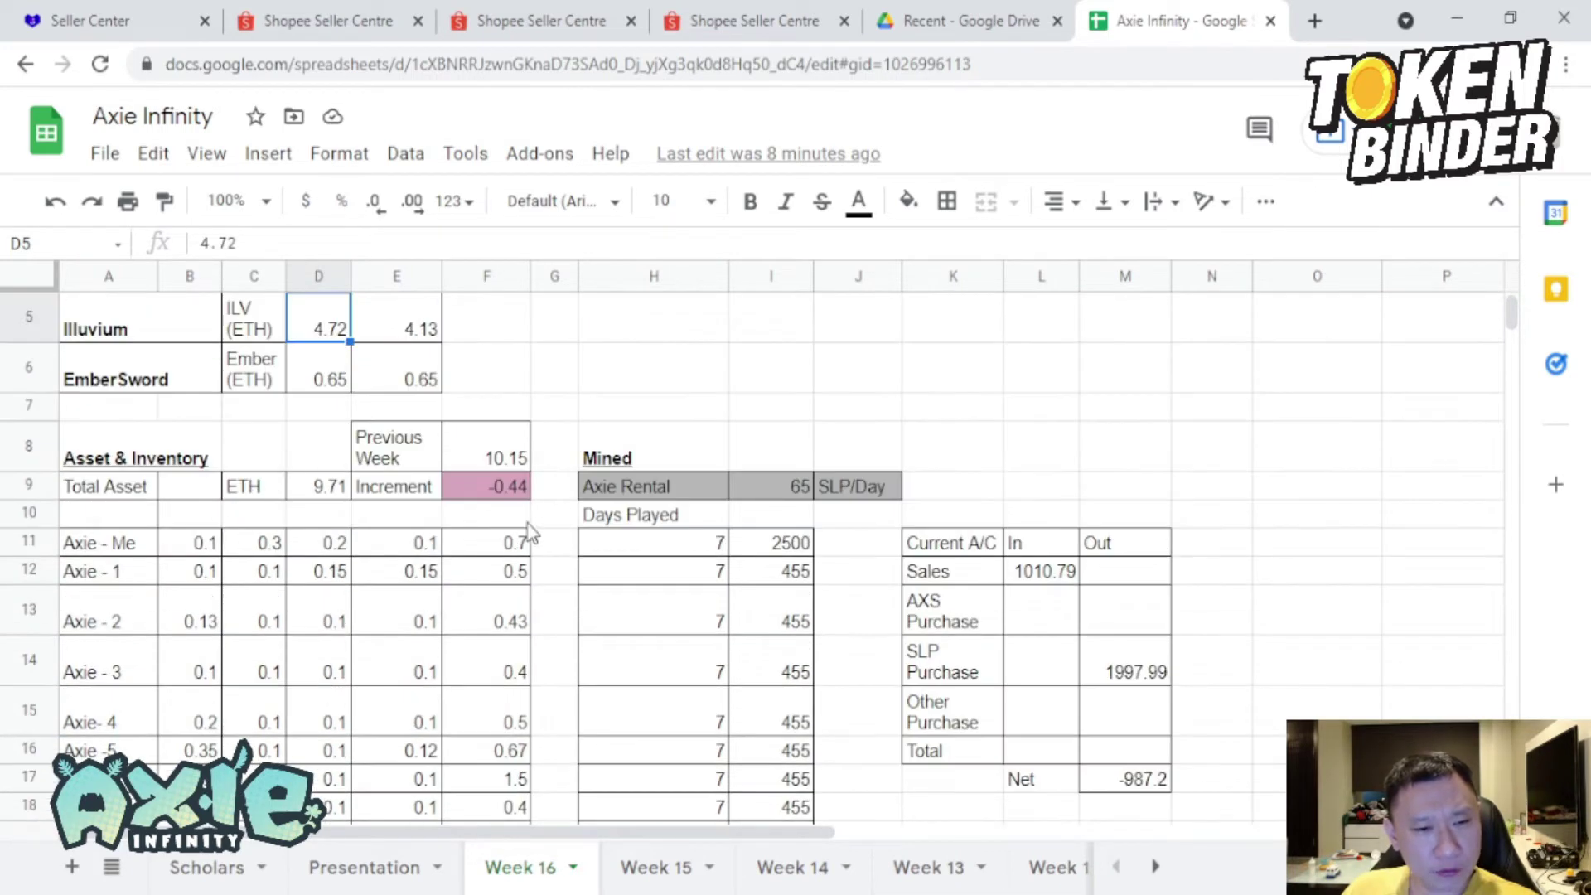
pyautogui.scroll(2, 390, 514)
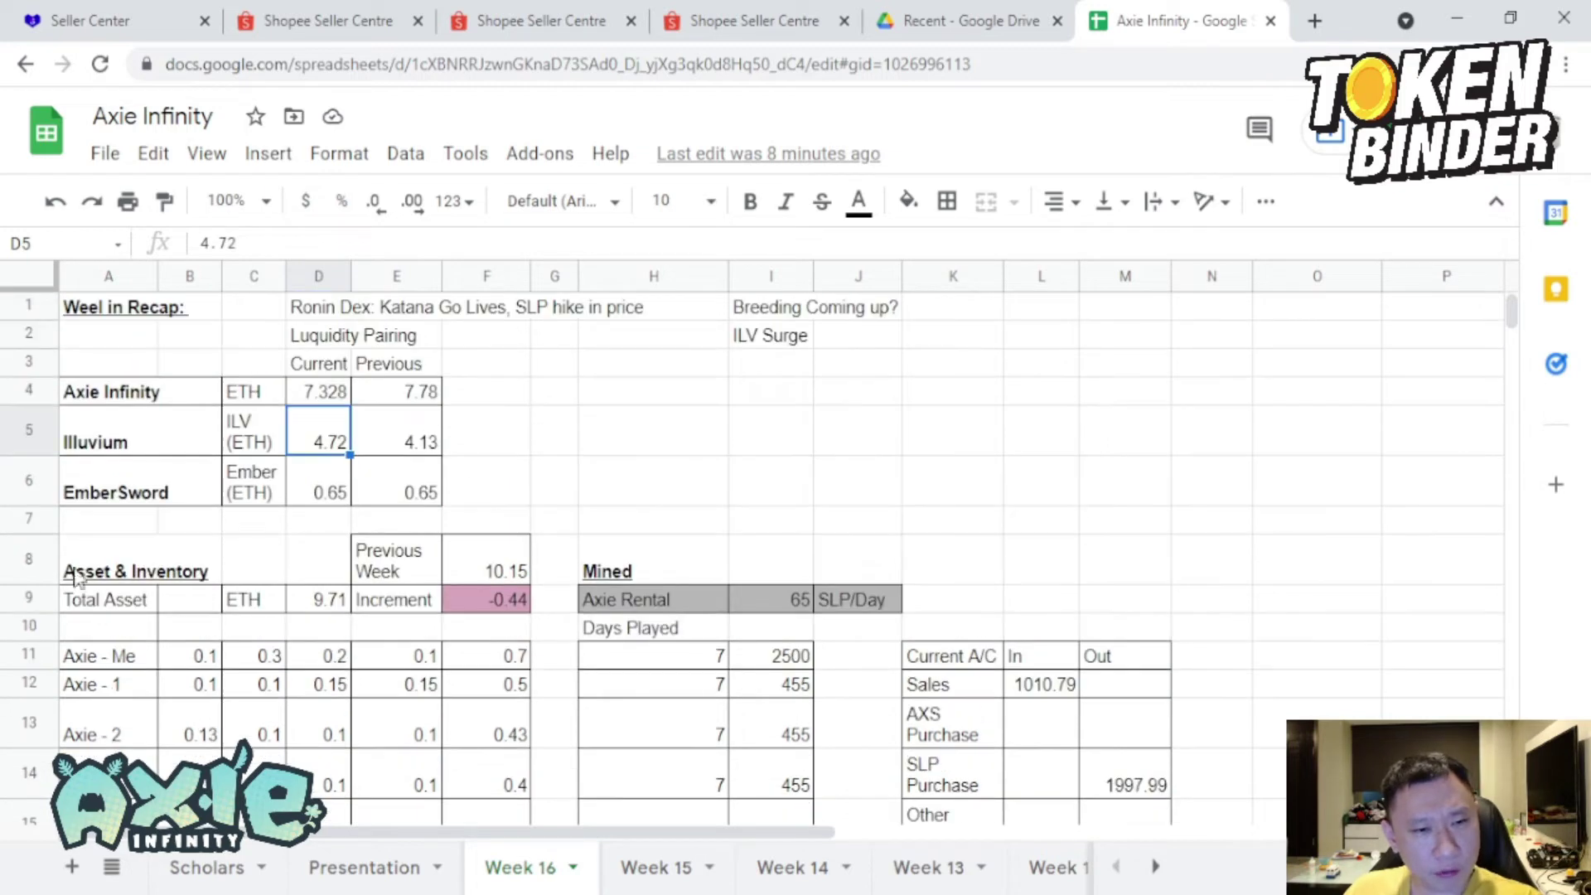
pyautogui.click(332, 600)
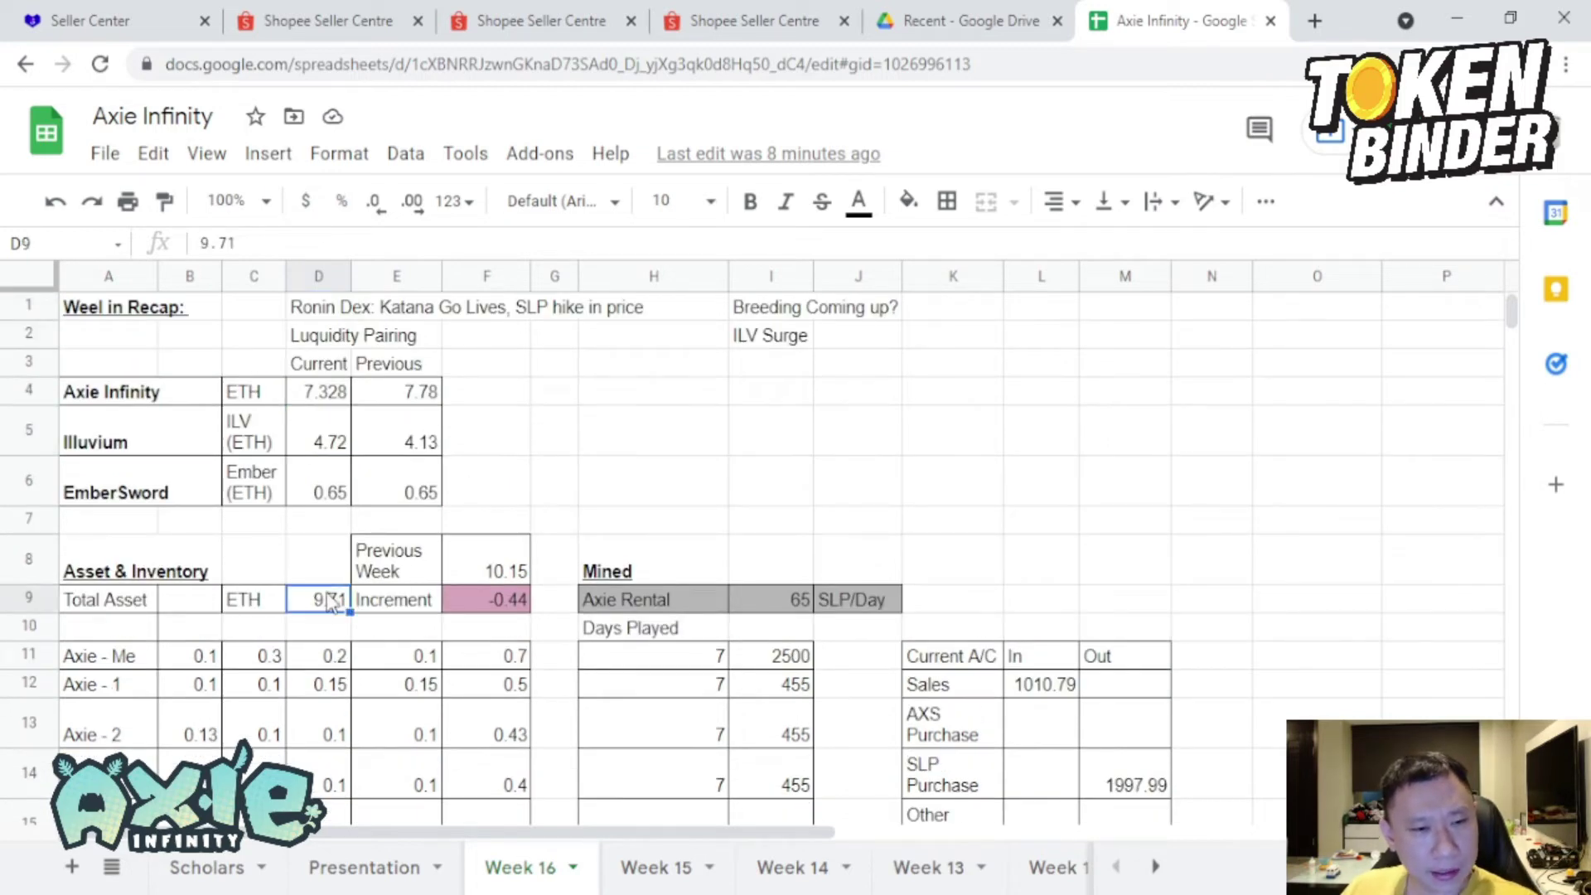
pyautogui.click(339, 399)
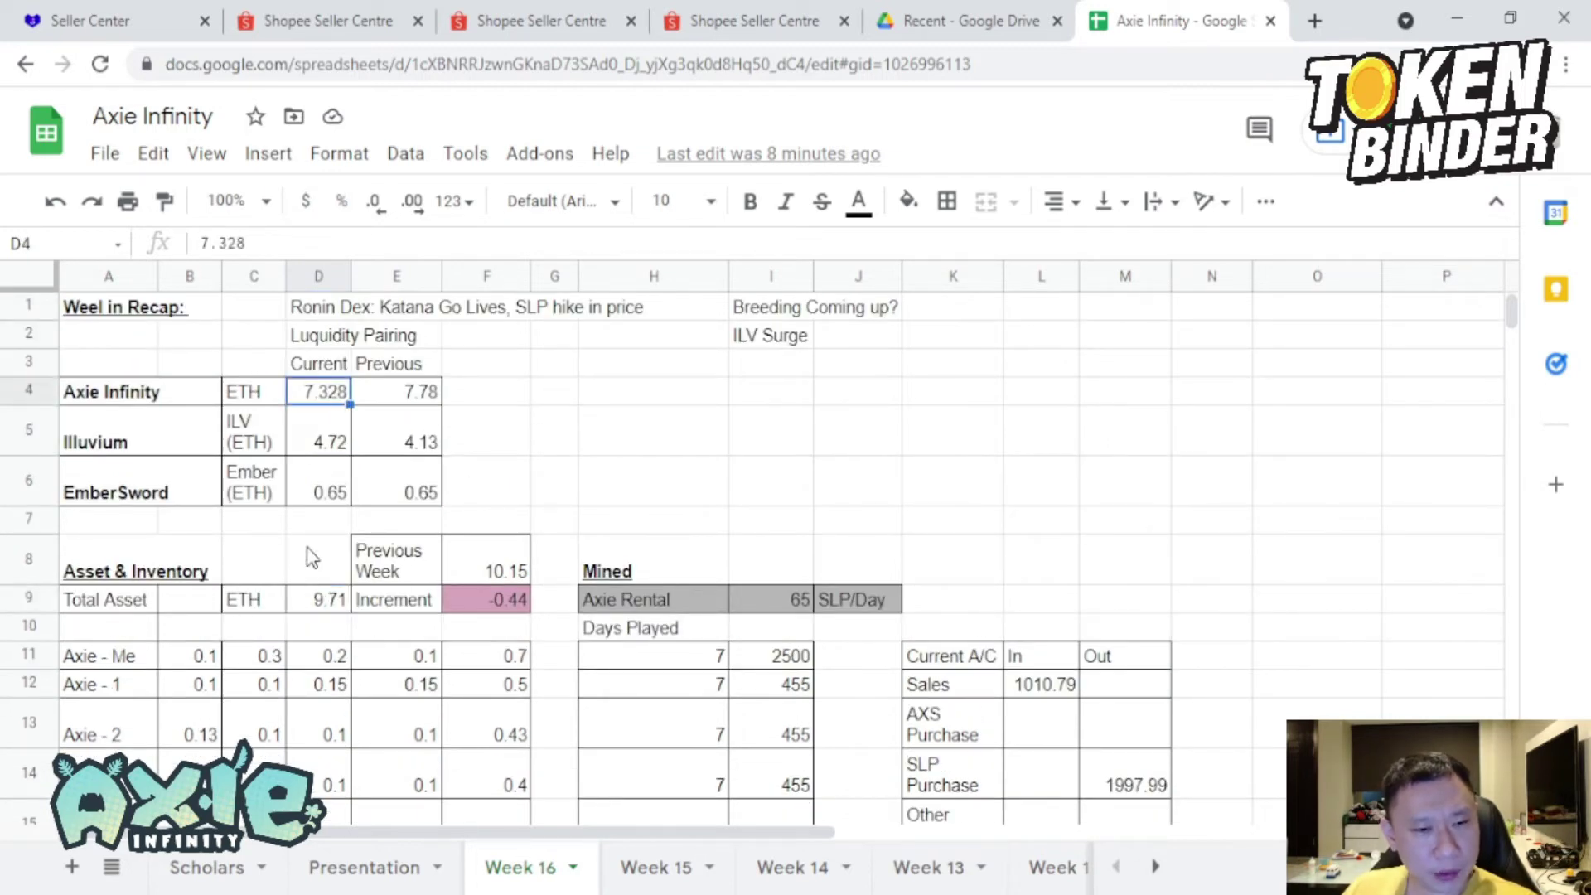
pyautogui.click(329, 603)
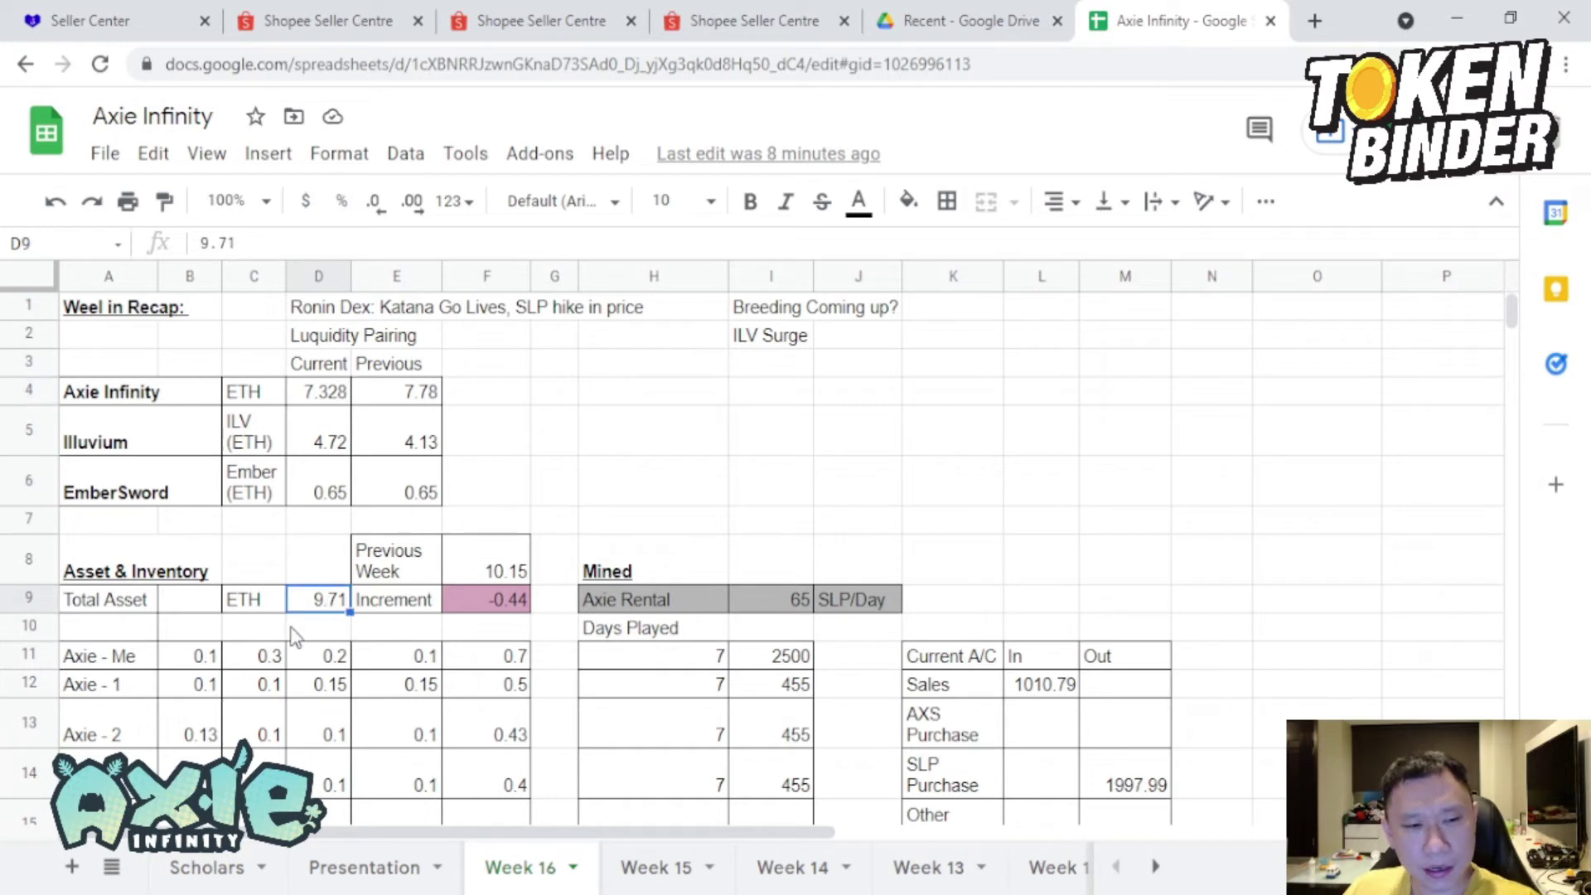
# Read through the per-account Axie values, the mined SLP list and the Current A/C table.
pyautogui.scroll(-2, 365, 600)
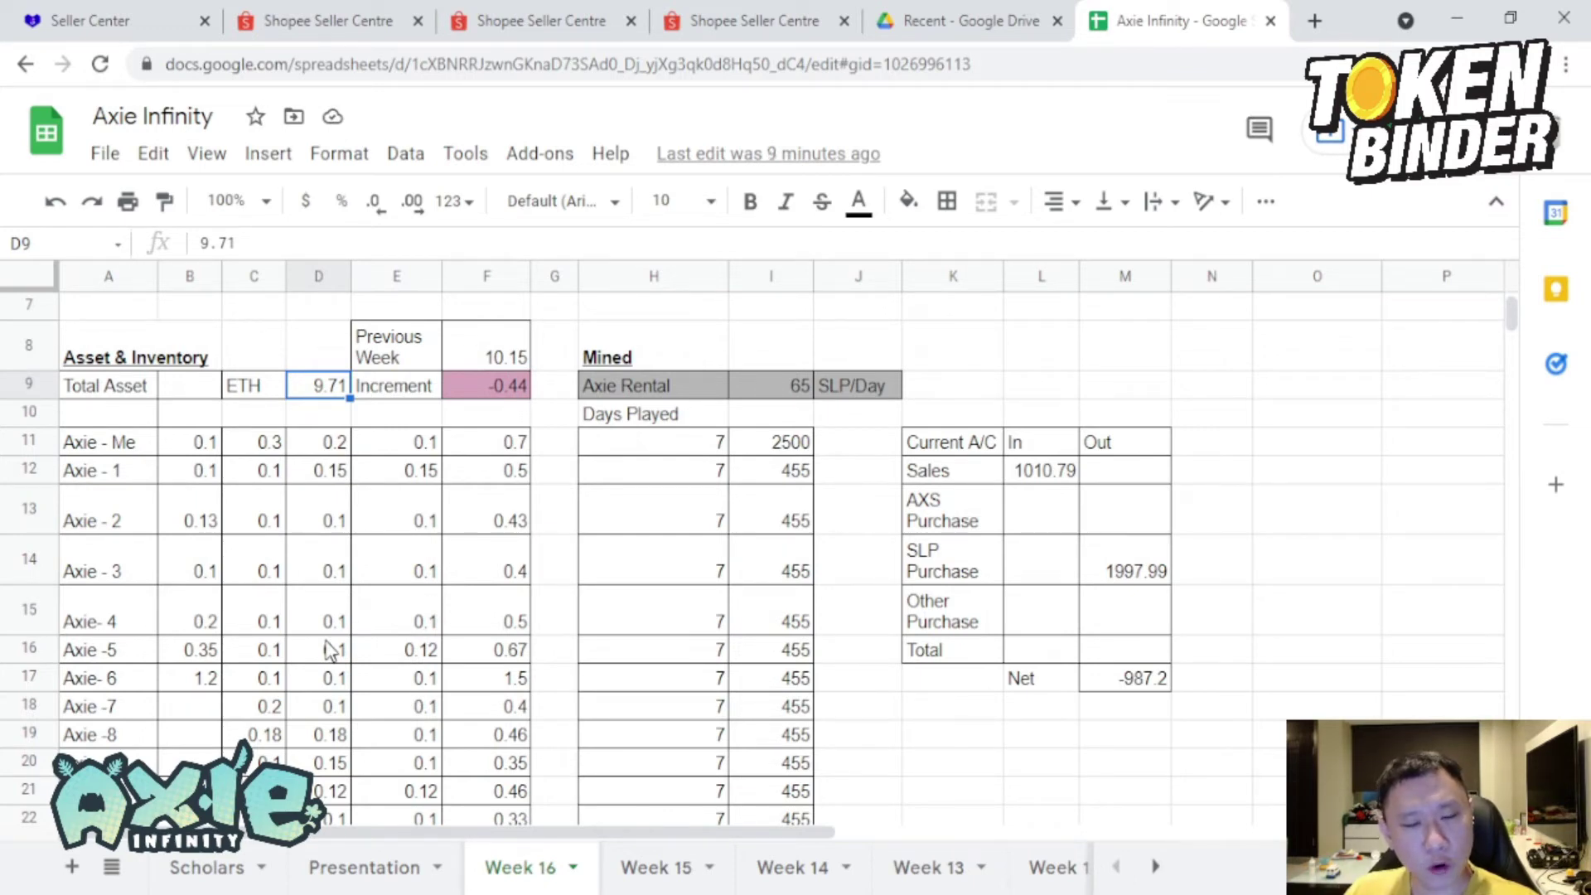
pyautogui.scroll(-1, 381, 621)
pyautogui.scroll(-2, 605, 461)
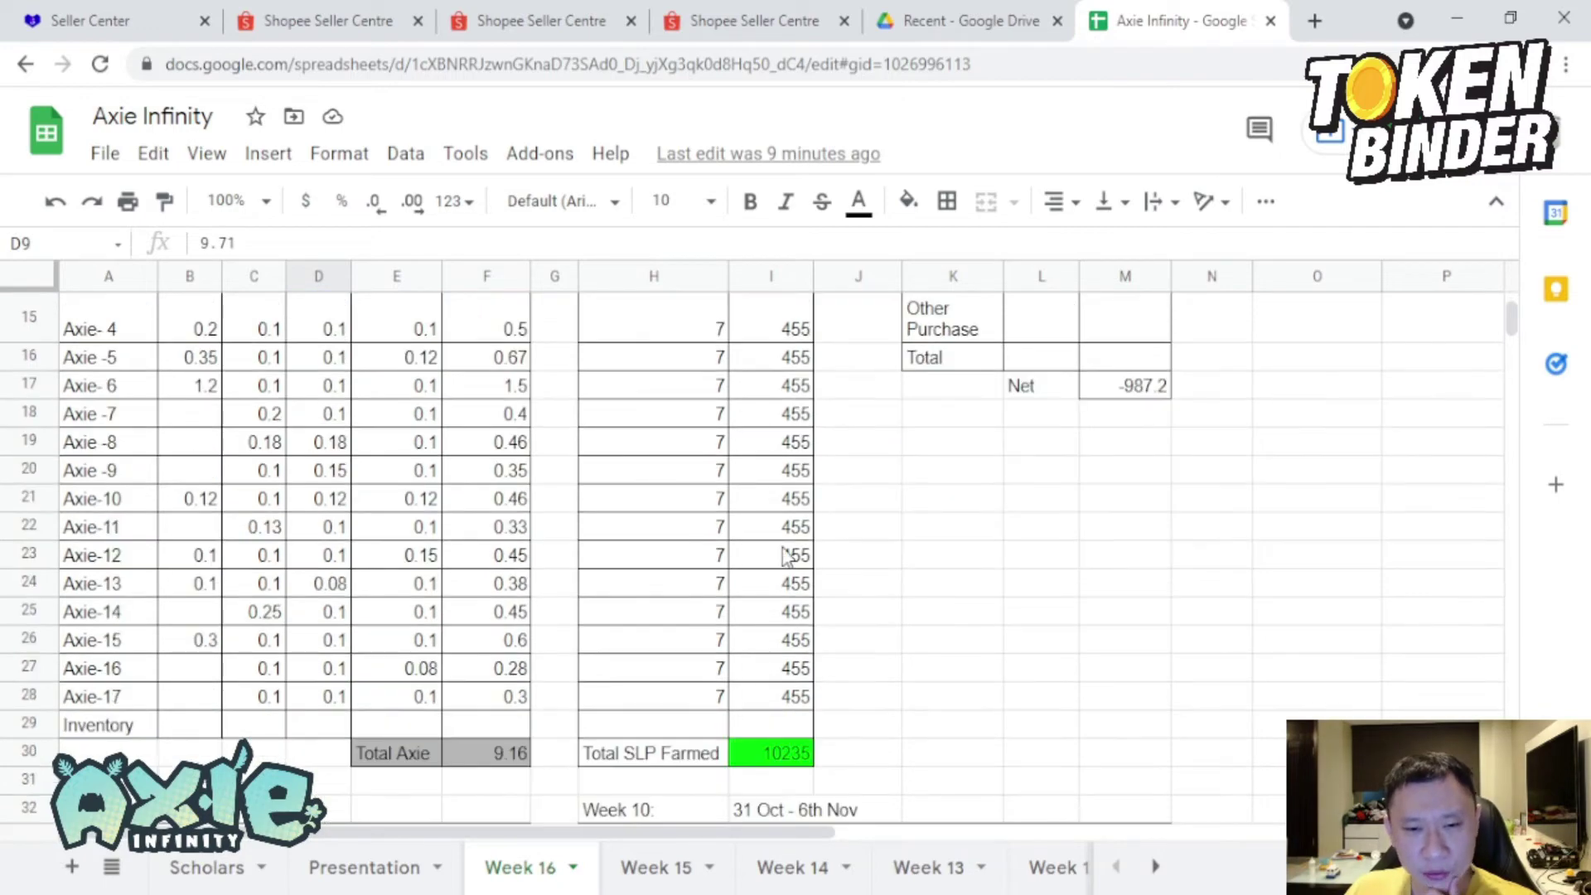
pyautogui.scroll(3, 786, 555)
pyautogui.scroll(-5, 662, 530)
pyautogui.scroll(4, 580, 497)
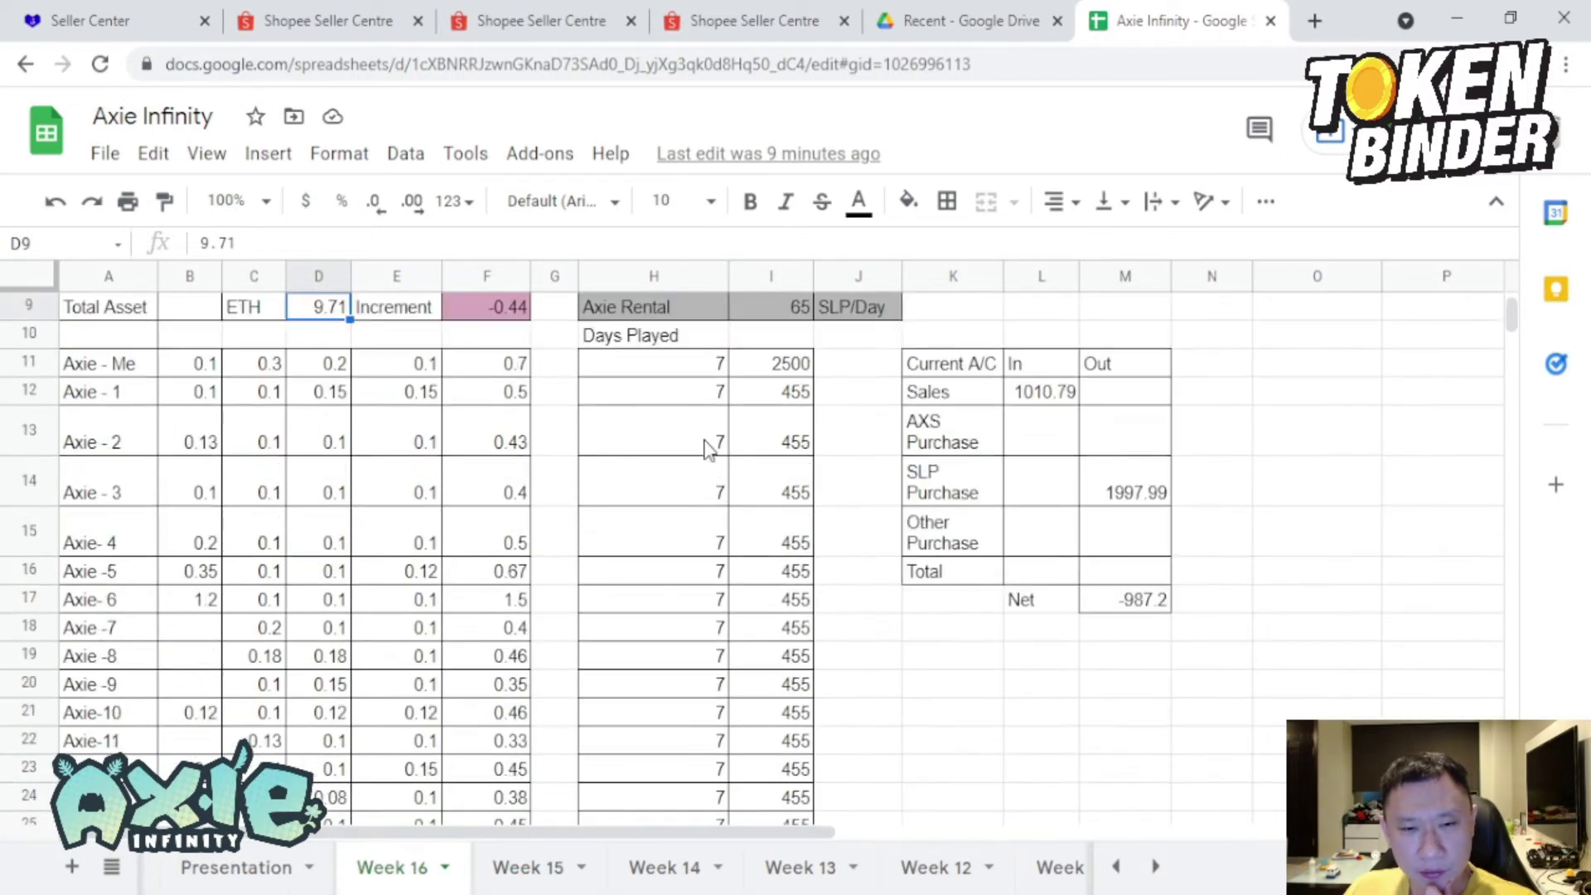
pyautogui.scroll(-1, 713, 580)
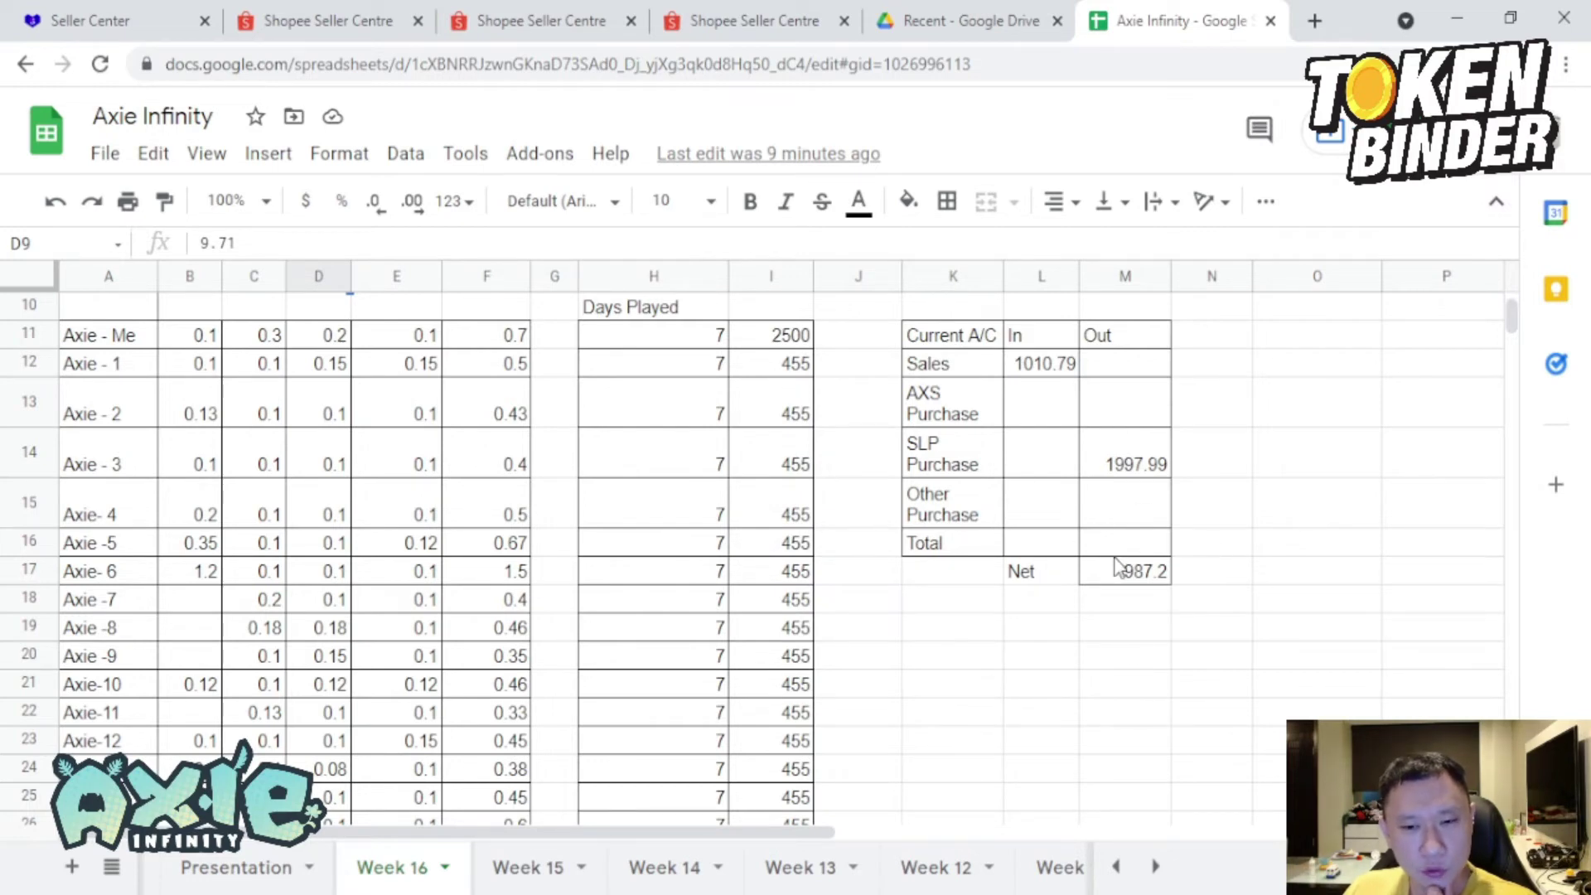
pyautogui.scroll(-1, 1114, 563)
pyautogui.scroll(1, 1111, 561)
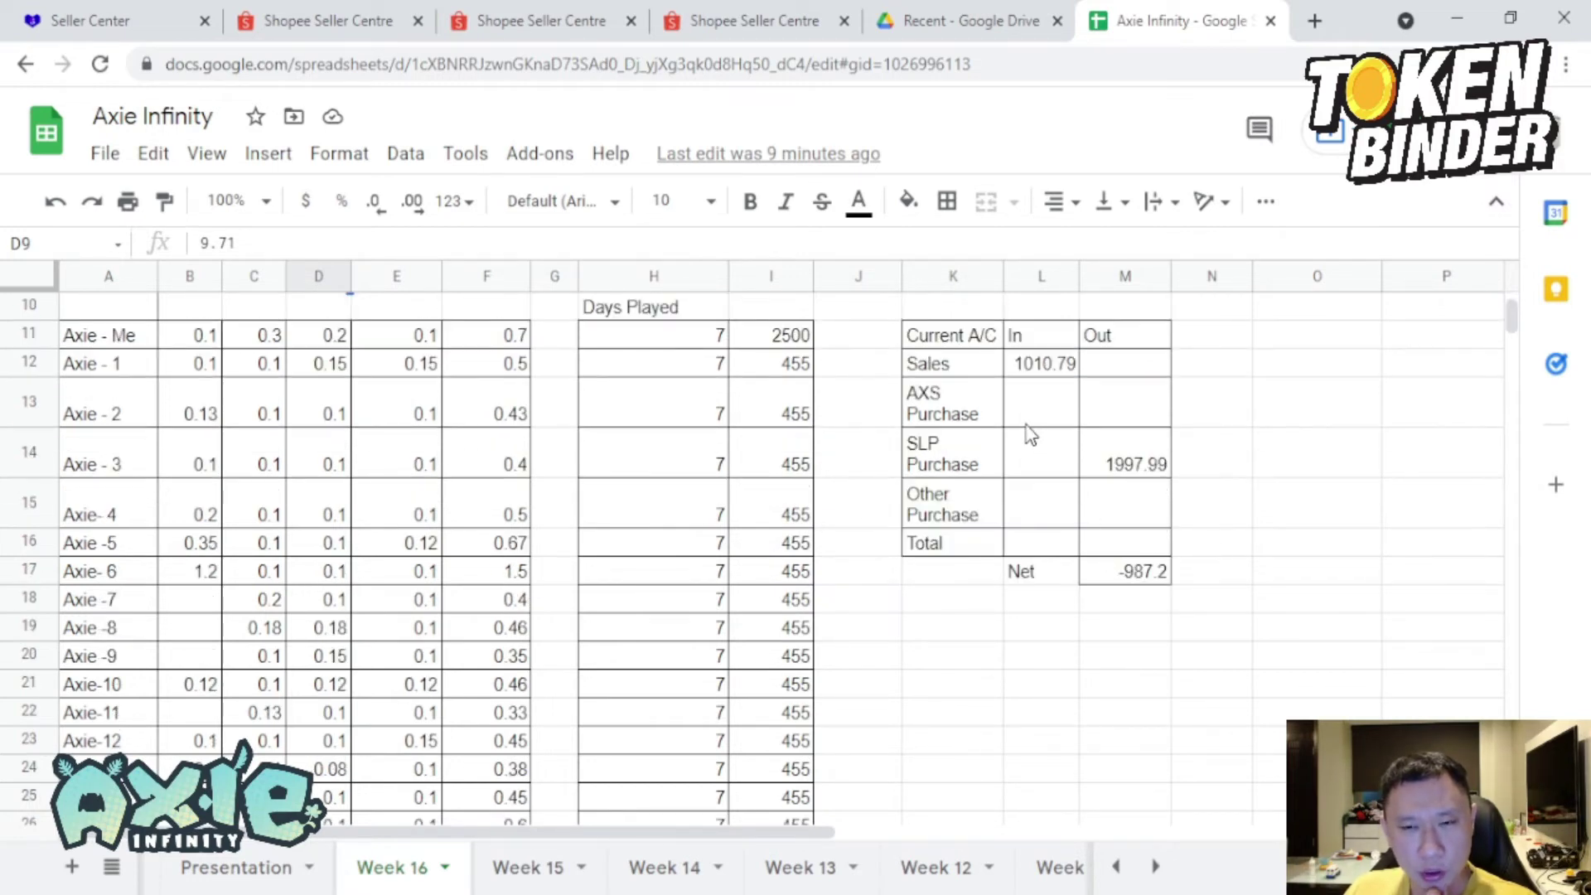
pyautogui.scroll(-1, 971, 519)
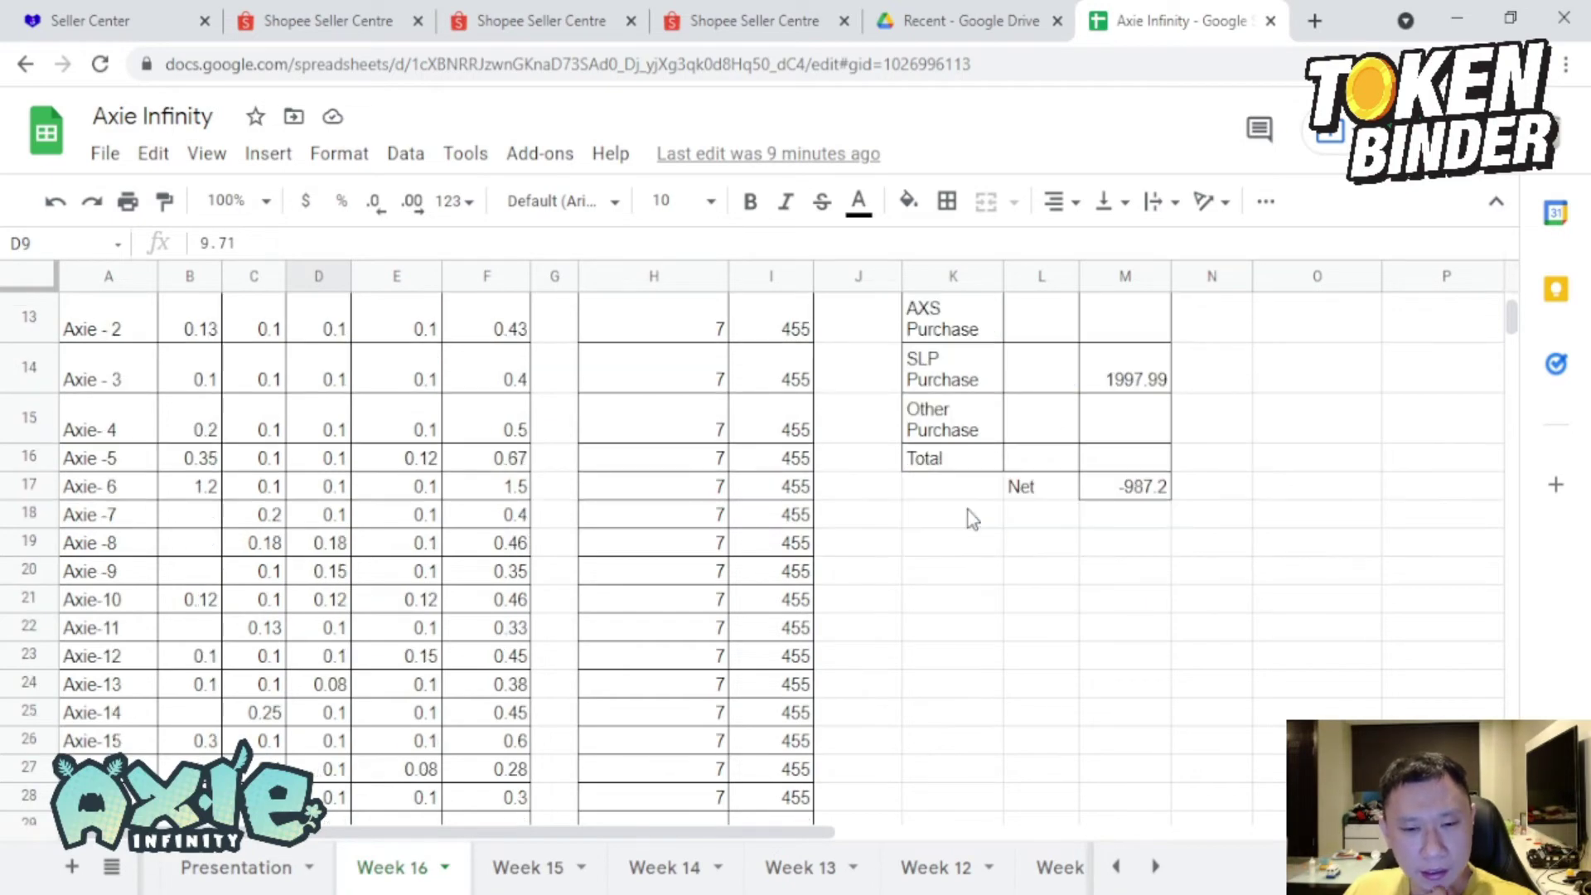
# Examine the token valuation table and the weekly capital, asset, profit and ROI summary, including the ILV in hand.
pyautogui.scroll(-2, 976, 515)
pyautogui.scroll(-5, 977, 505)
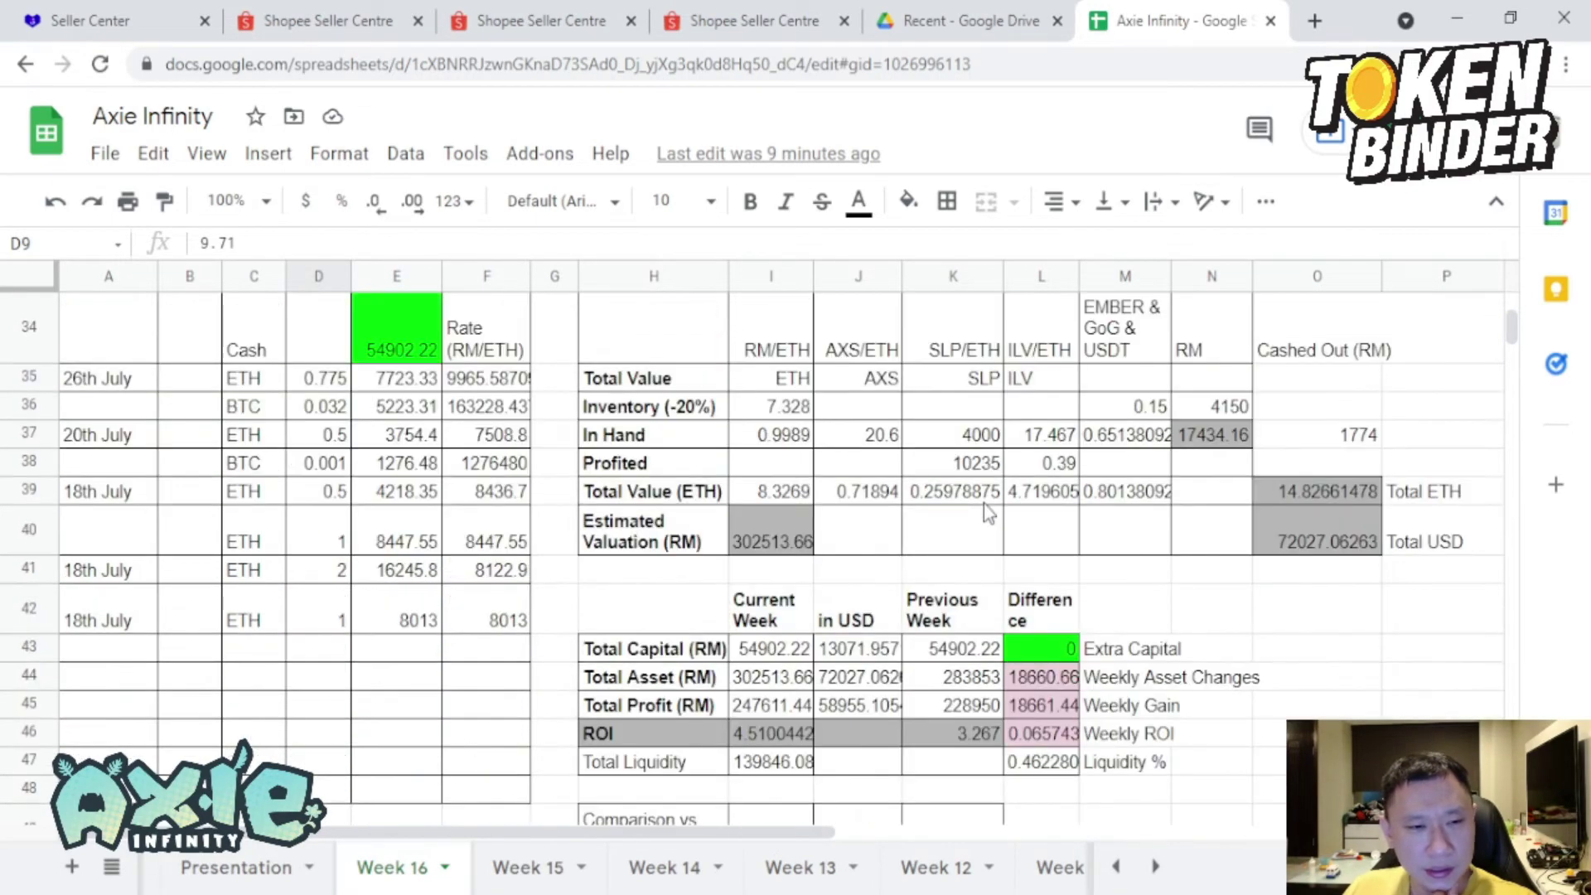
pyautogui.scroll(2, 983, 504)
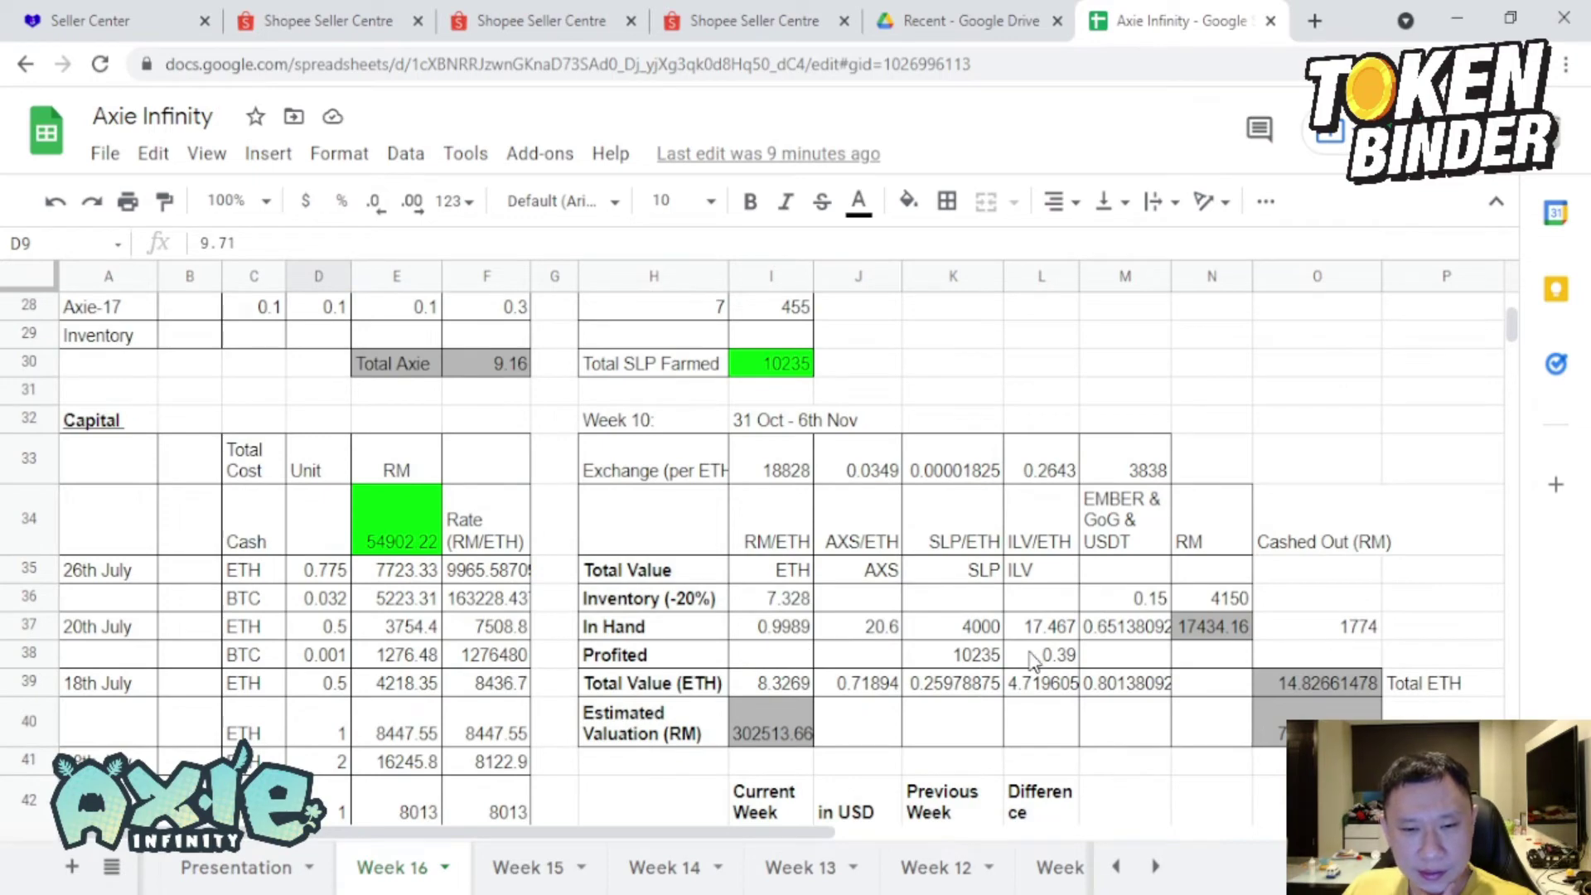
pyautogui.scroll(-2, 1031, 661)
pyautogui.scroll(1, 1110, 572)
pyautogui.scroll(-1, 791, 663)
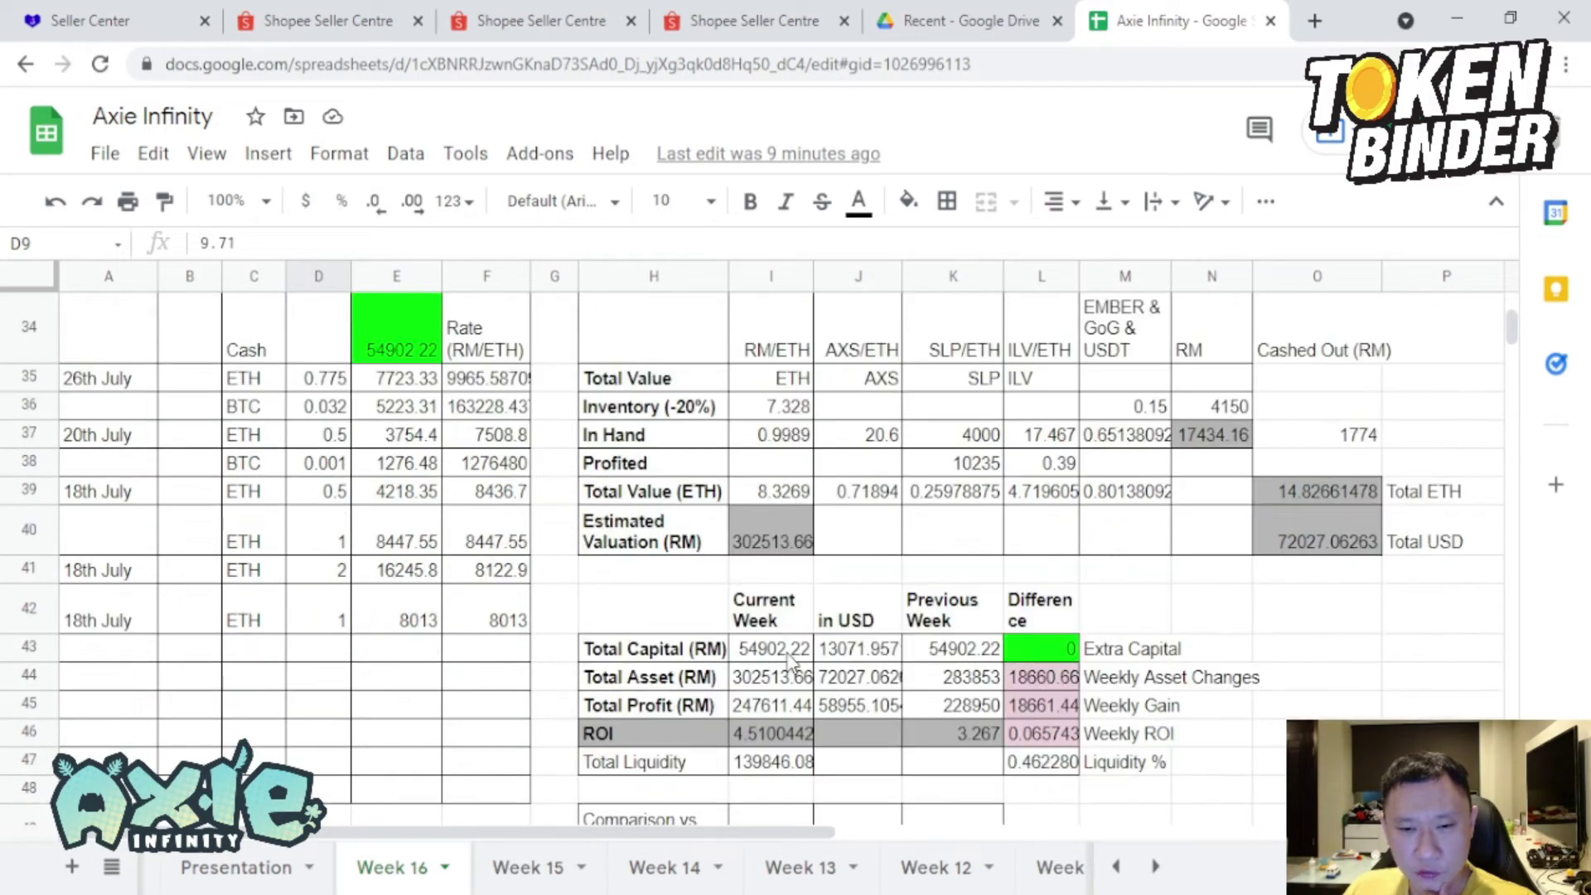
pyautogui.click(777, 677)
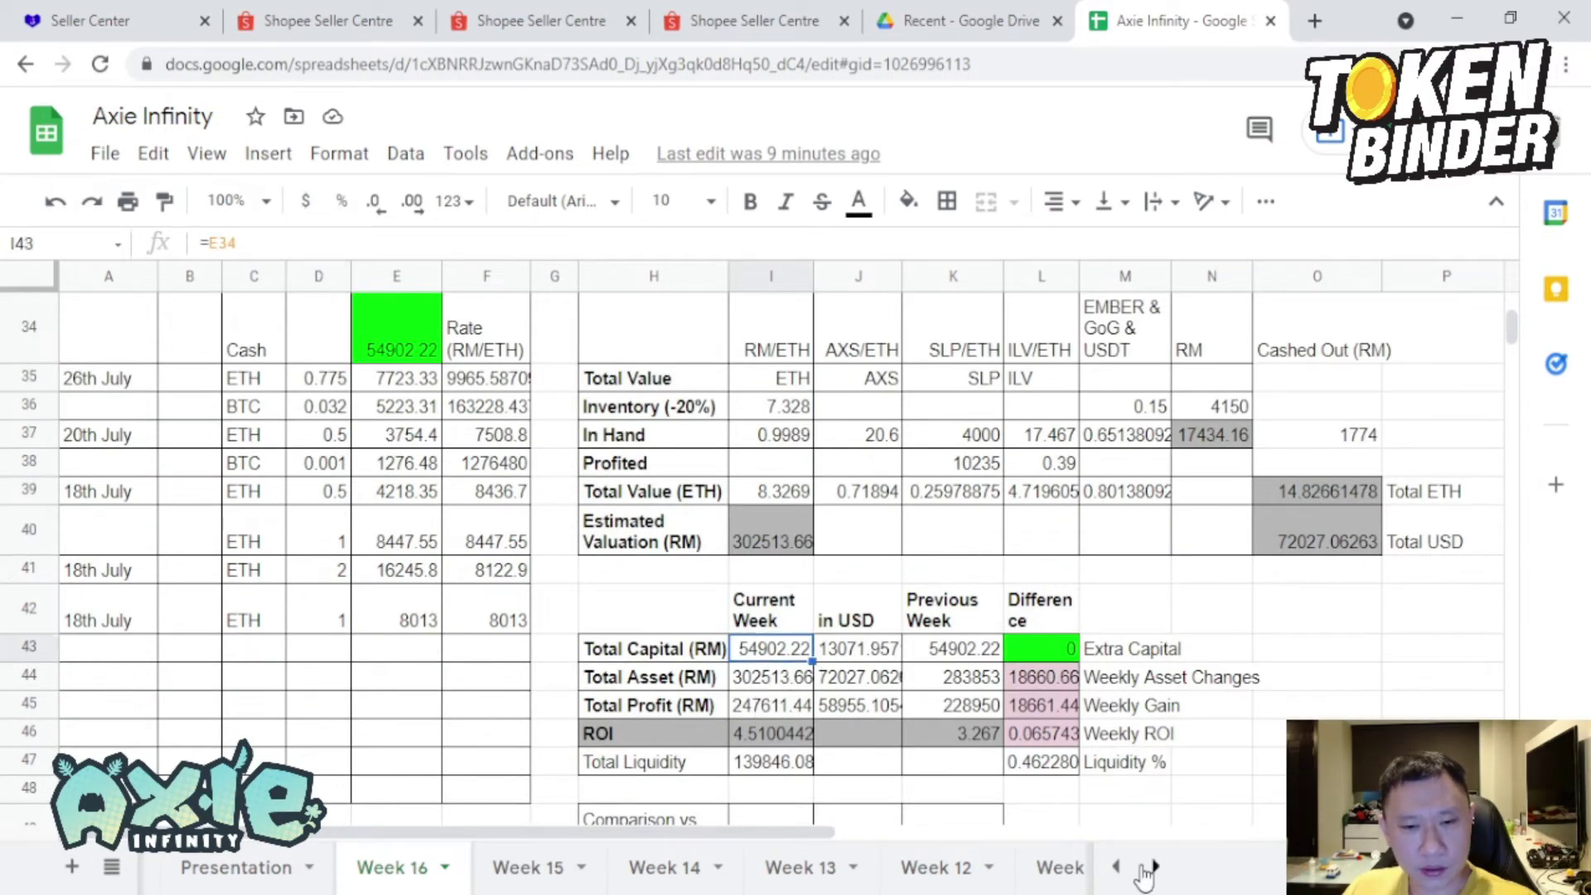
pyautogui.click(1044, 734)
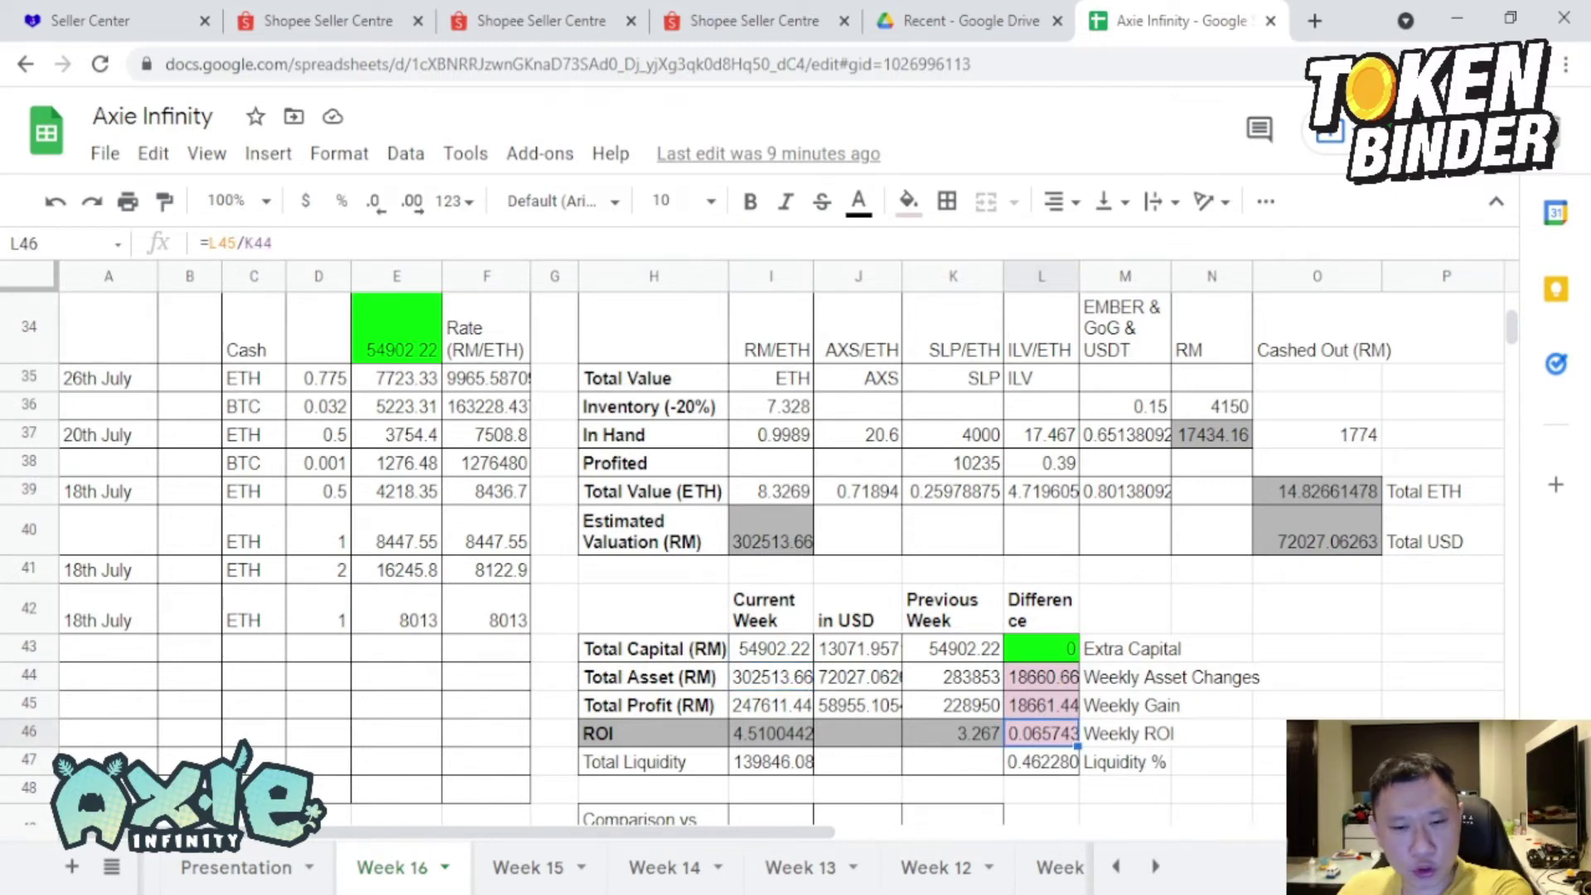
pyautogui.press('Left')
pyautogui.press('Left')
pyautogui.press('Left')
pyautogui.press('Left')
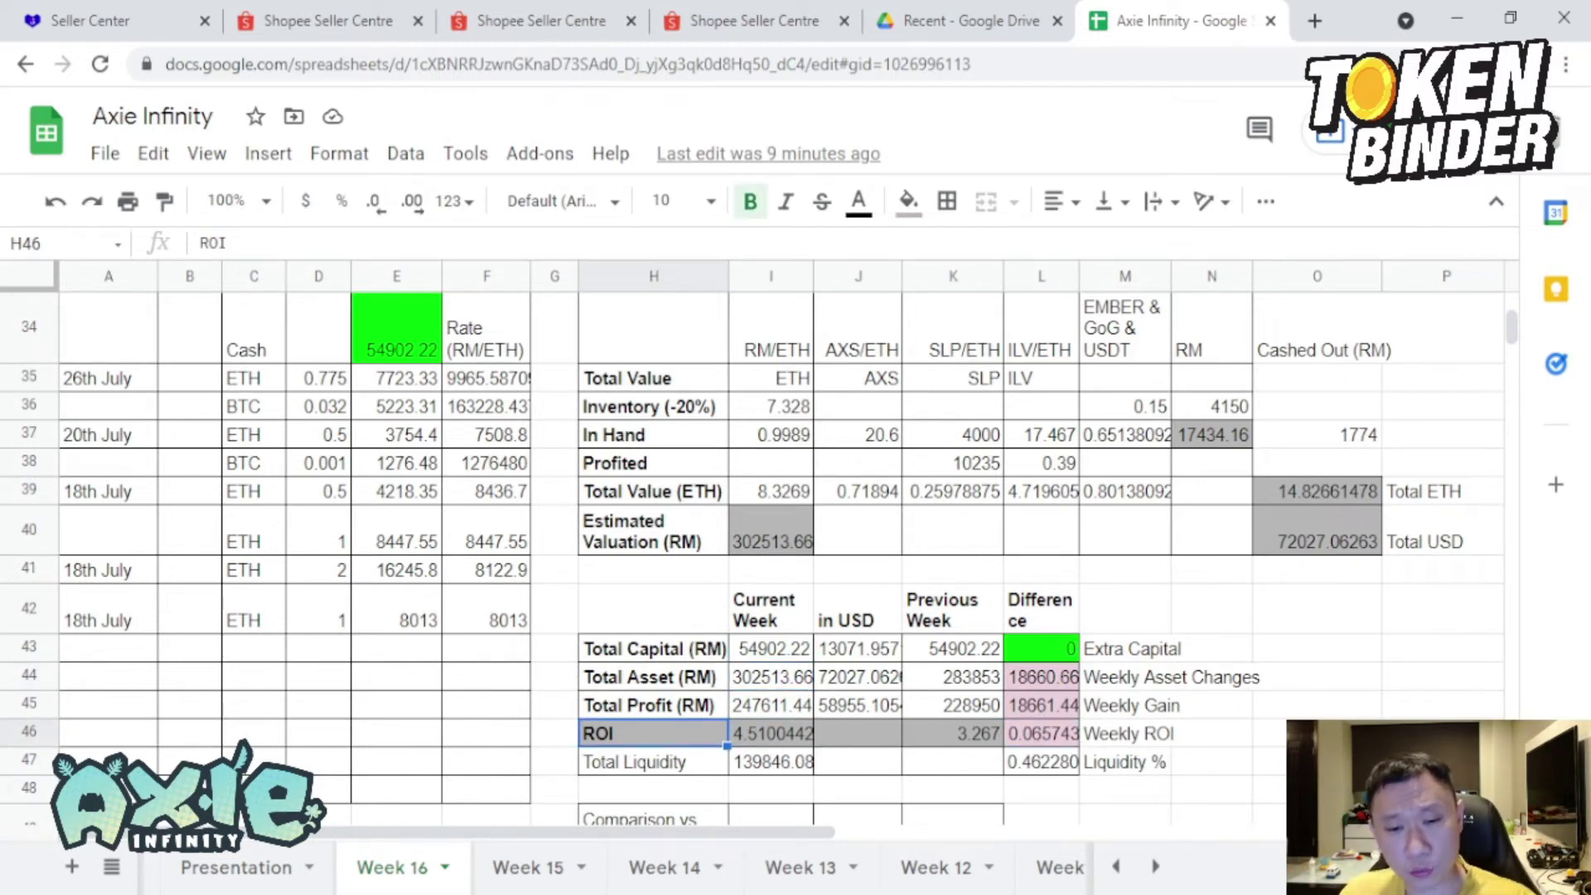
pyautogui.click(770, 733)
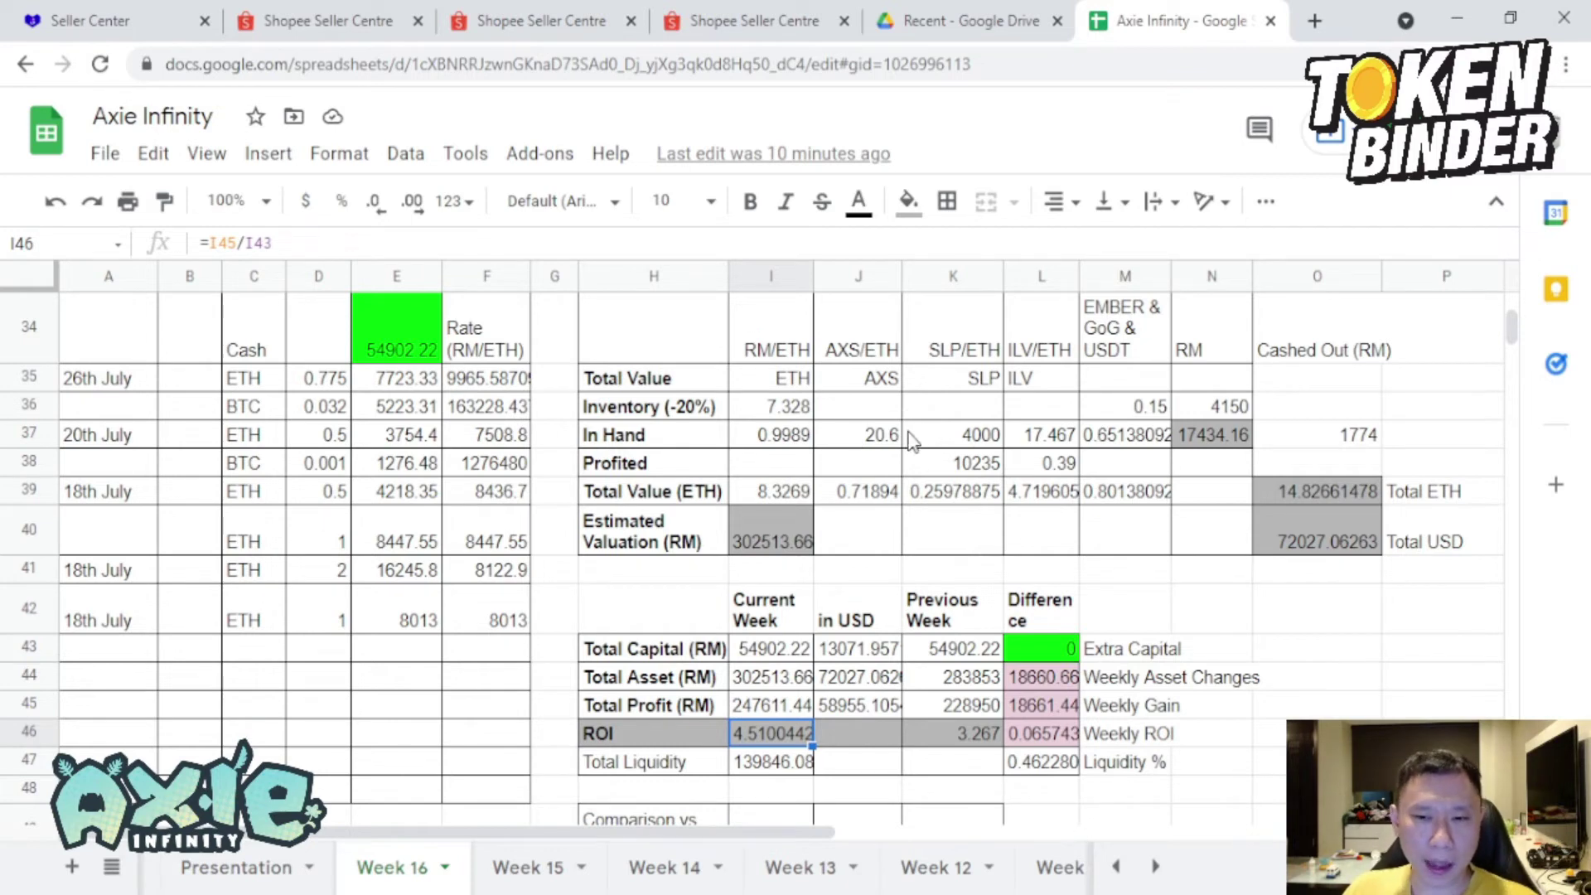
pyautogui.click(1054, 437)
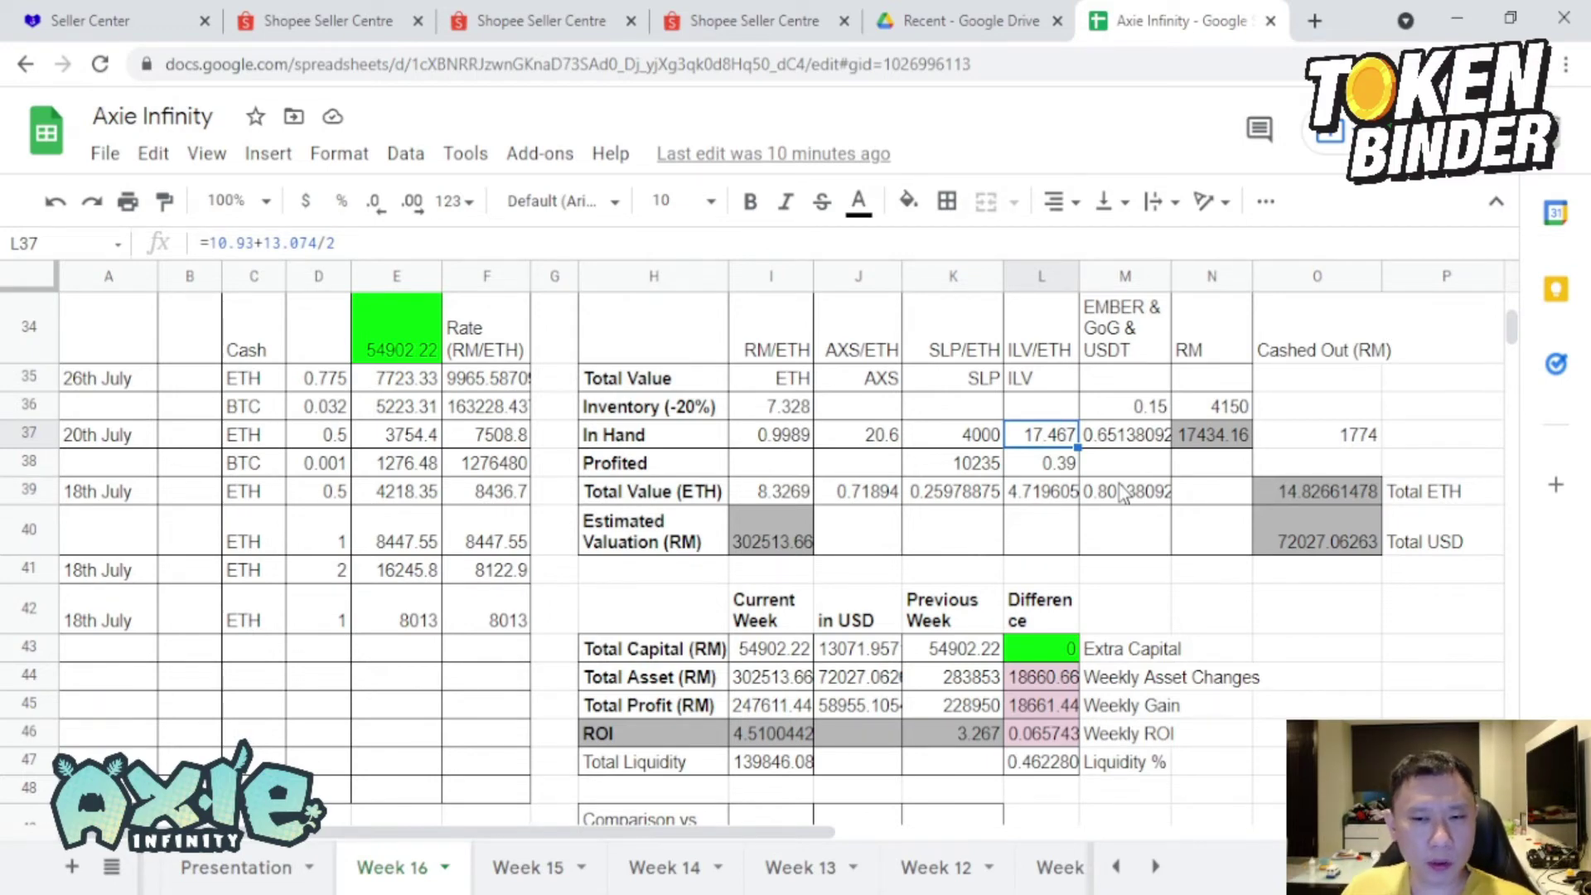
# Check the Comparison vs MYR table, going through the ROI of ETH, AXS, SLP and Our Profile.
pyautogui.scroll(-4, 1135, 497)
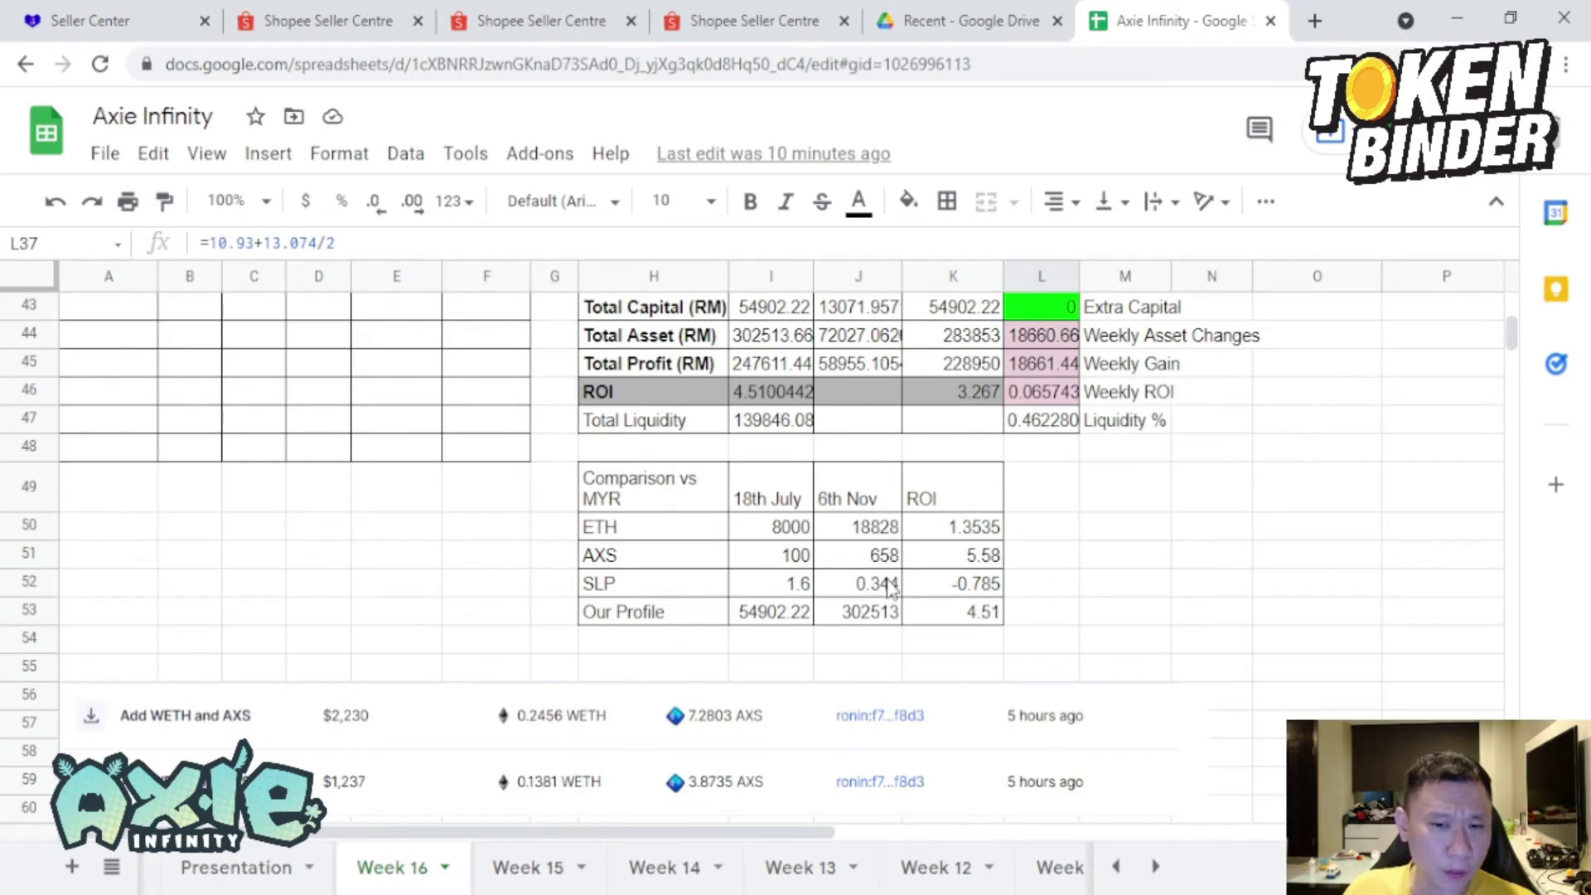
pyautogui.click(889, 557)
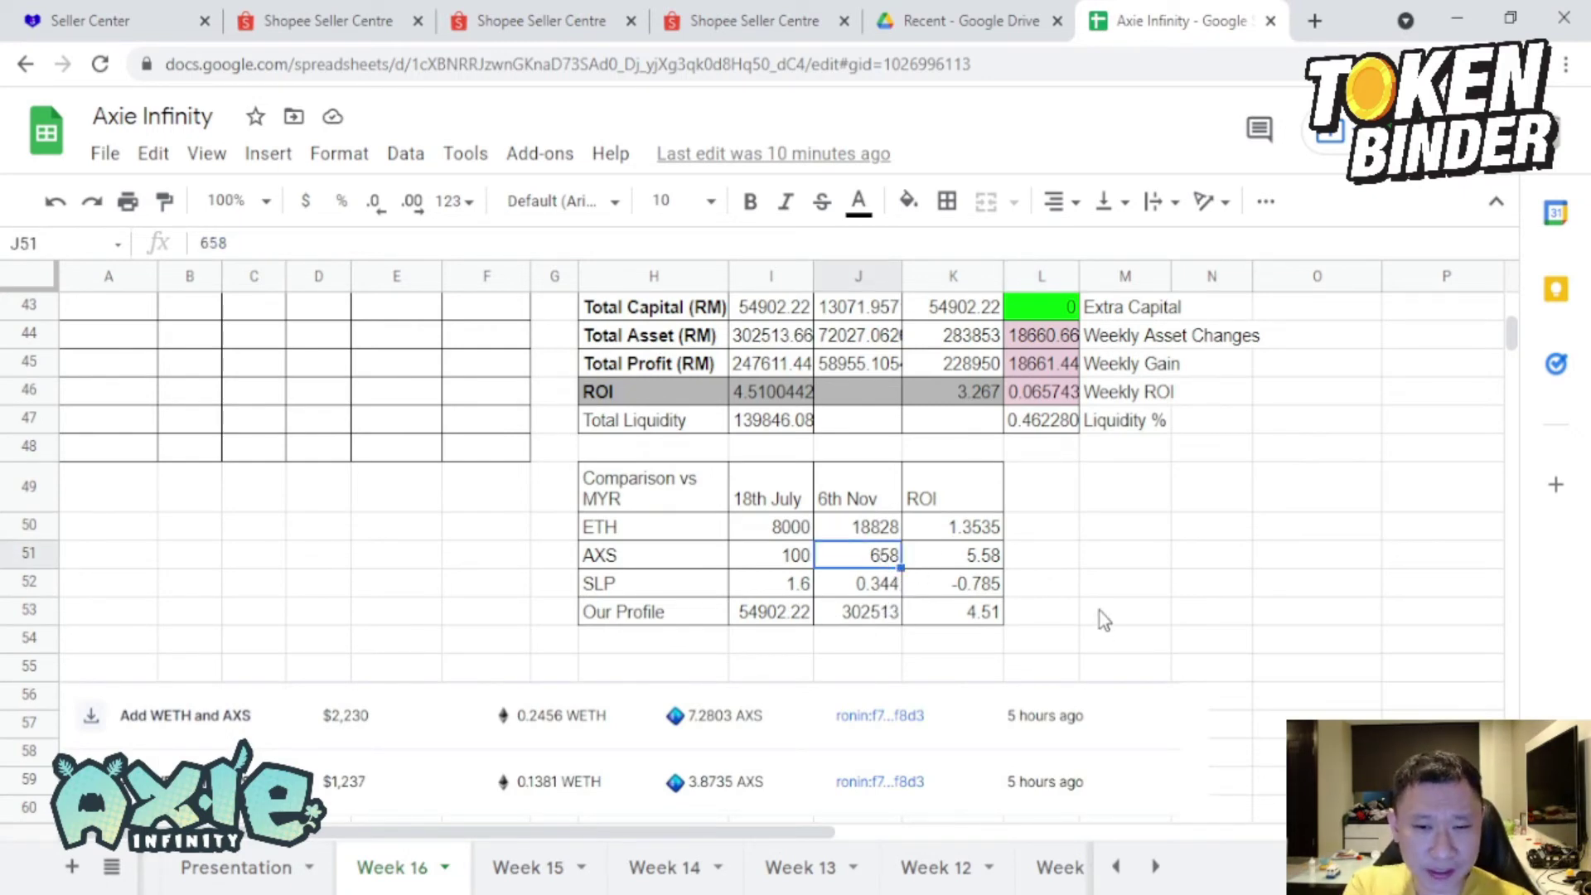
pyautogui.press('Right')
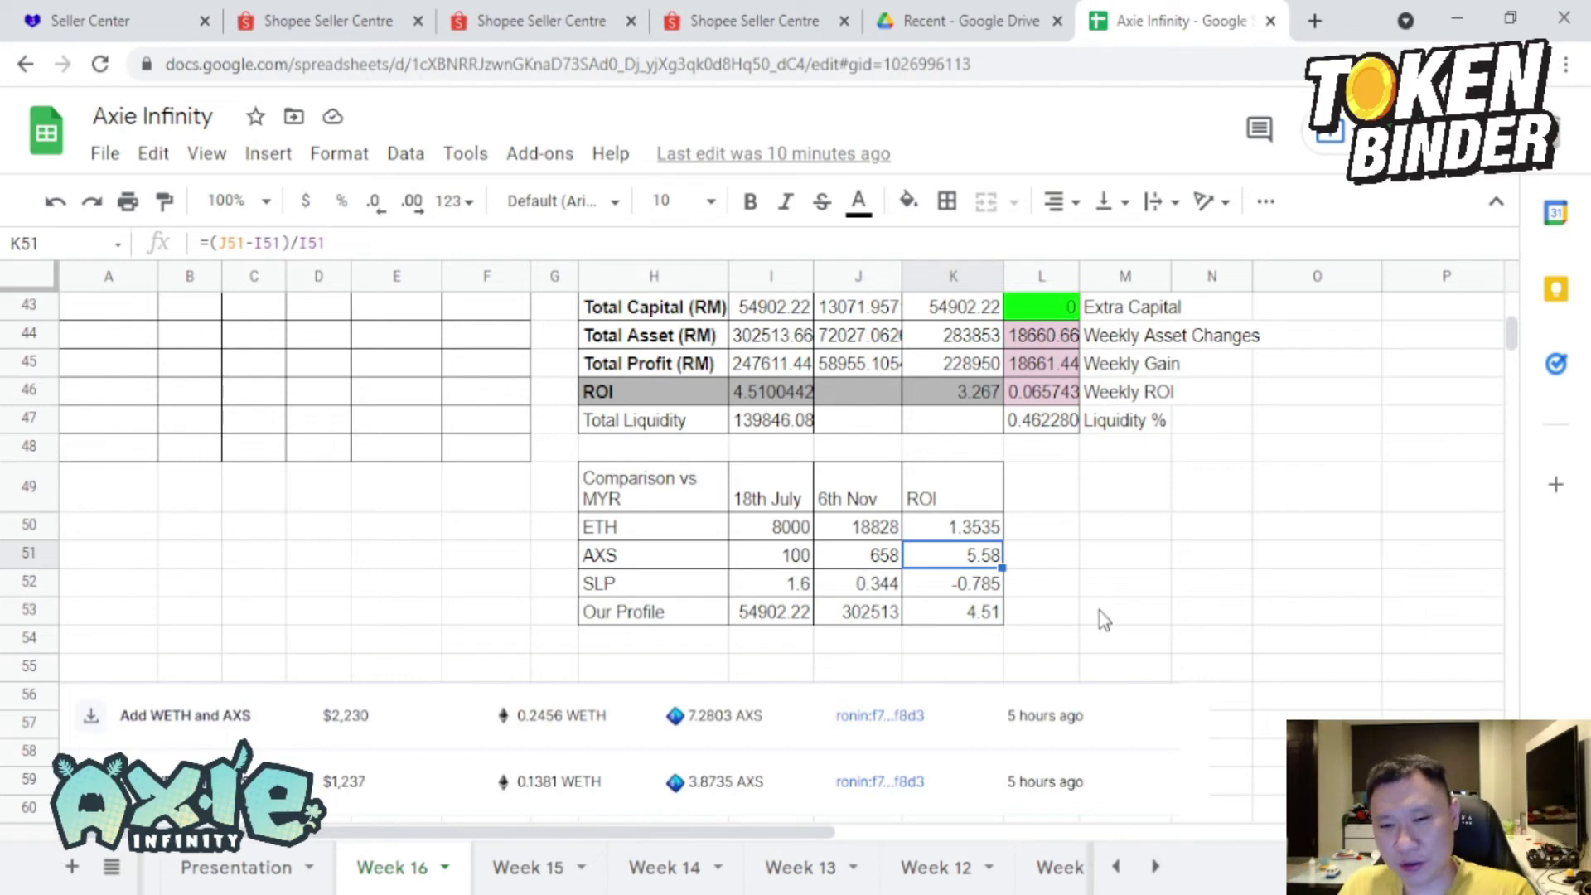
pyautogui.press('Up')
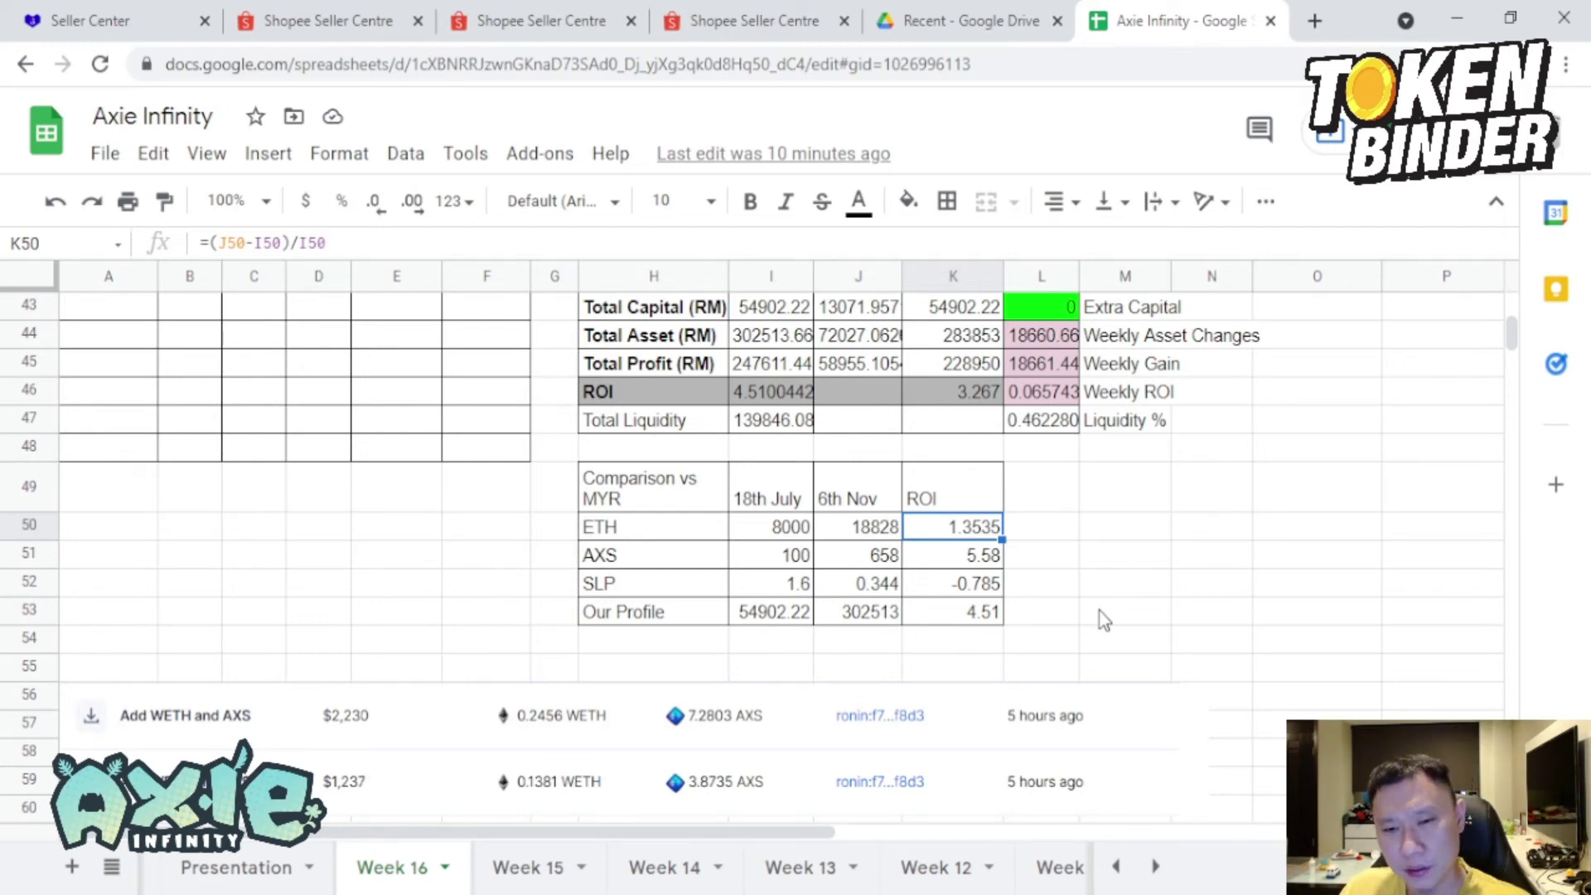
pyautogui.press('Down')
pyautogui.press('Down')
pyautogui.press('Down')
pyautogui.press('Up')
pyautogui.press('Up')
pyautogui.press('Up')
pyautogui.press('Down')
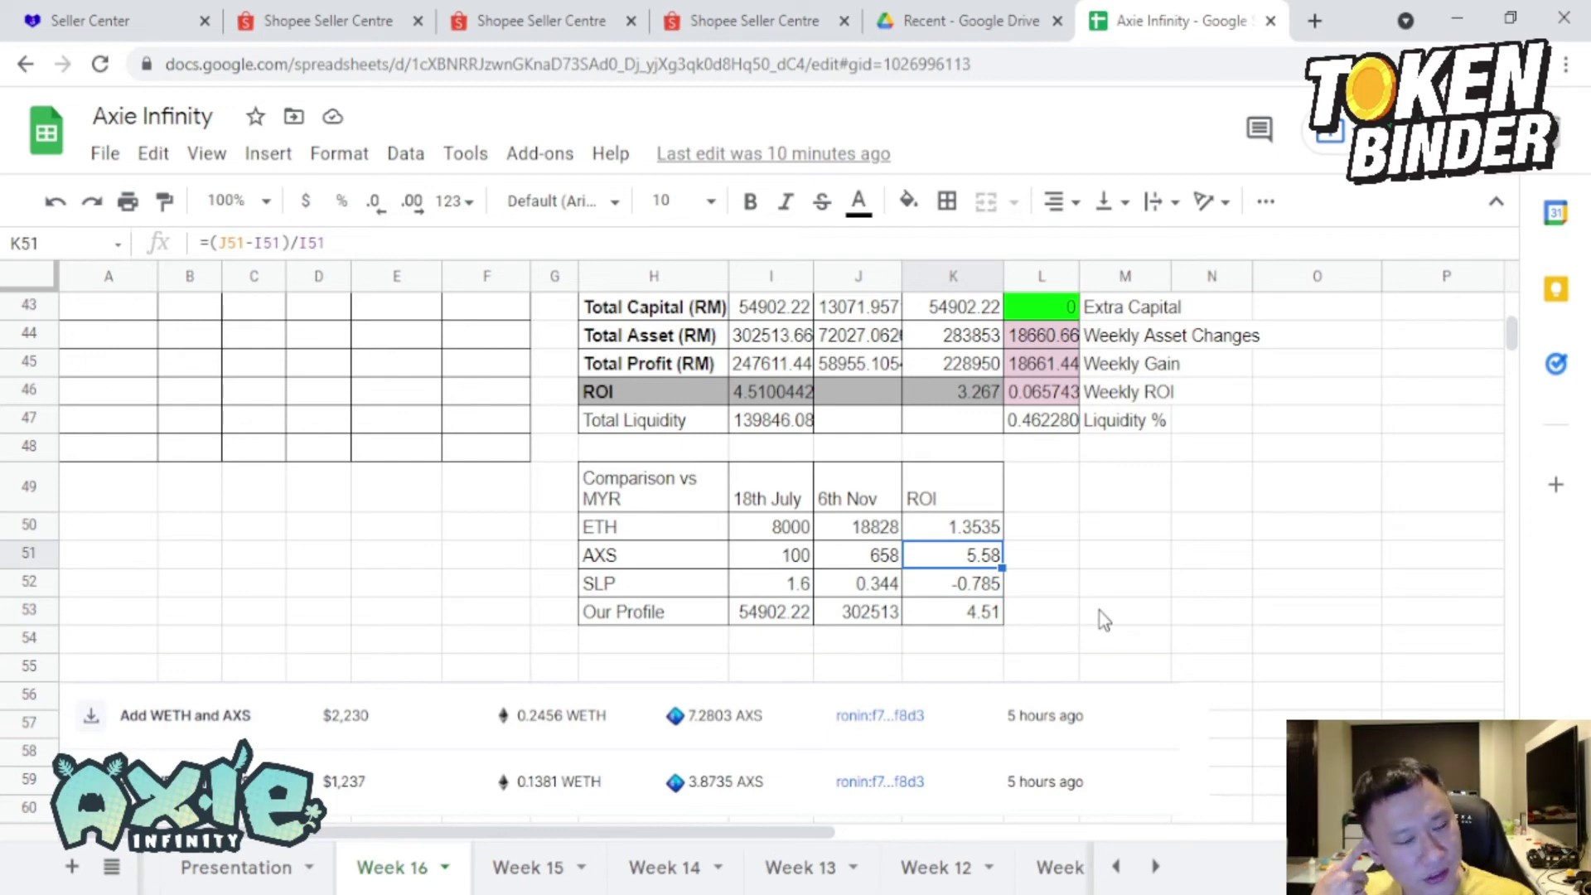
pyautogui.press('Down')
pyautogui.press('Down')
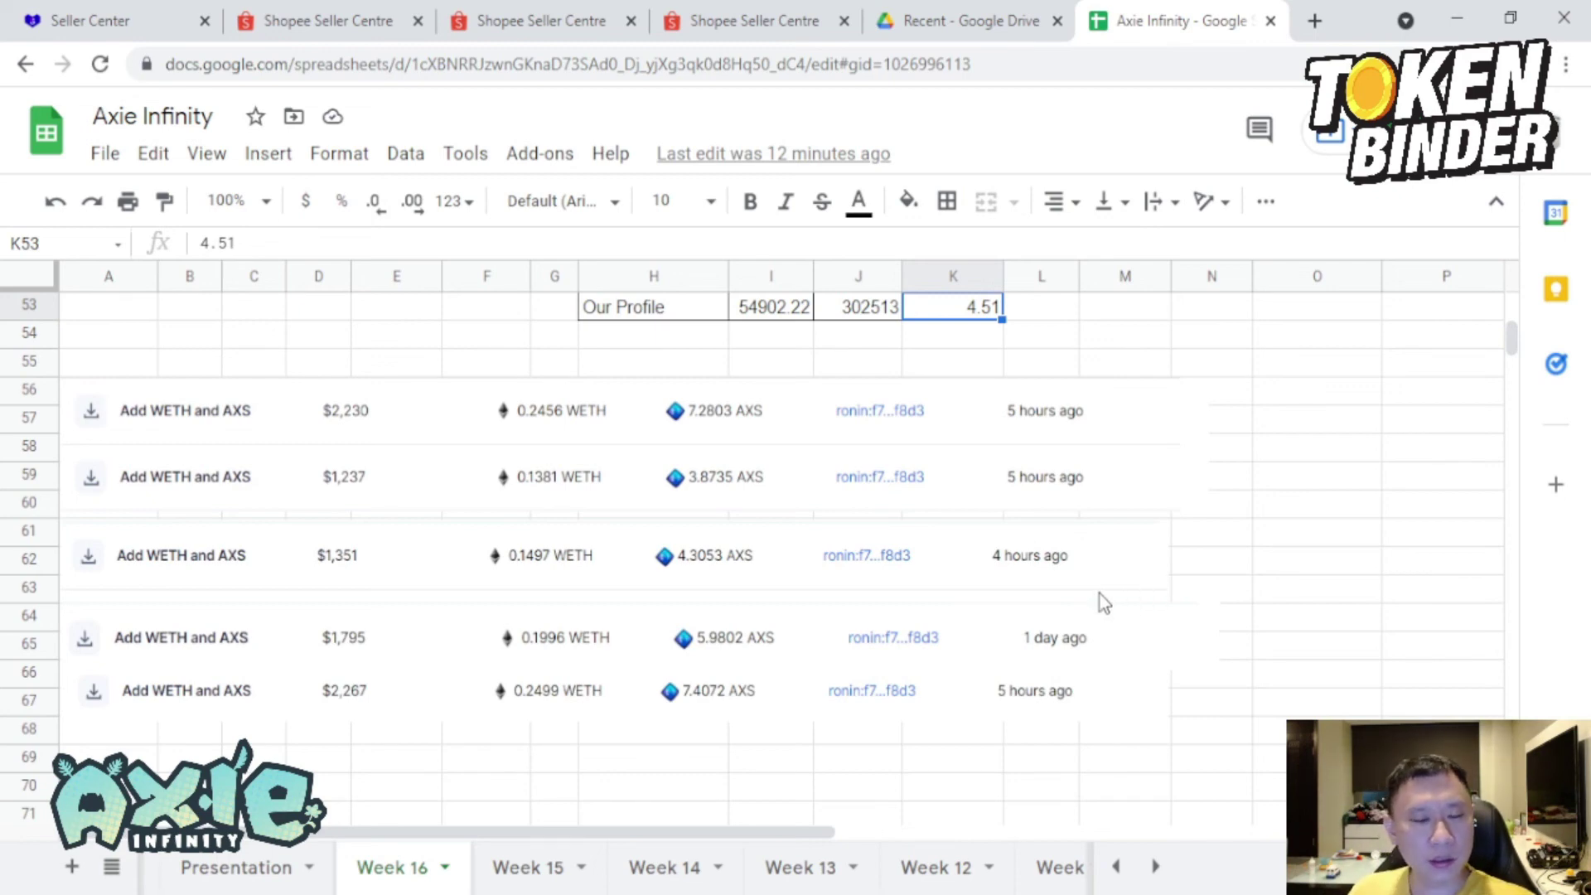
# Examine the Add WETH and AXS liquidity transaction records below the Comparison vs MYR table.
pyautogui.scroll(1, 1100, 594)
pyautogui.scroll(-3, 1100, 575)
pyautogui.scroll(1, 1102, 756)
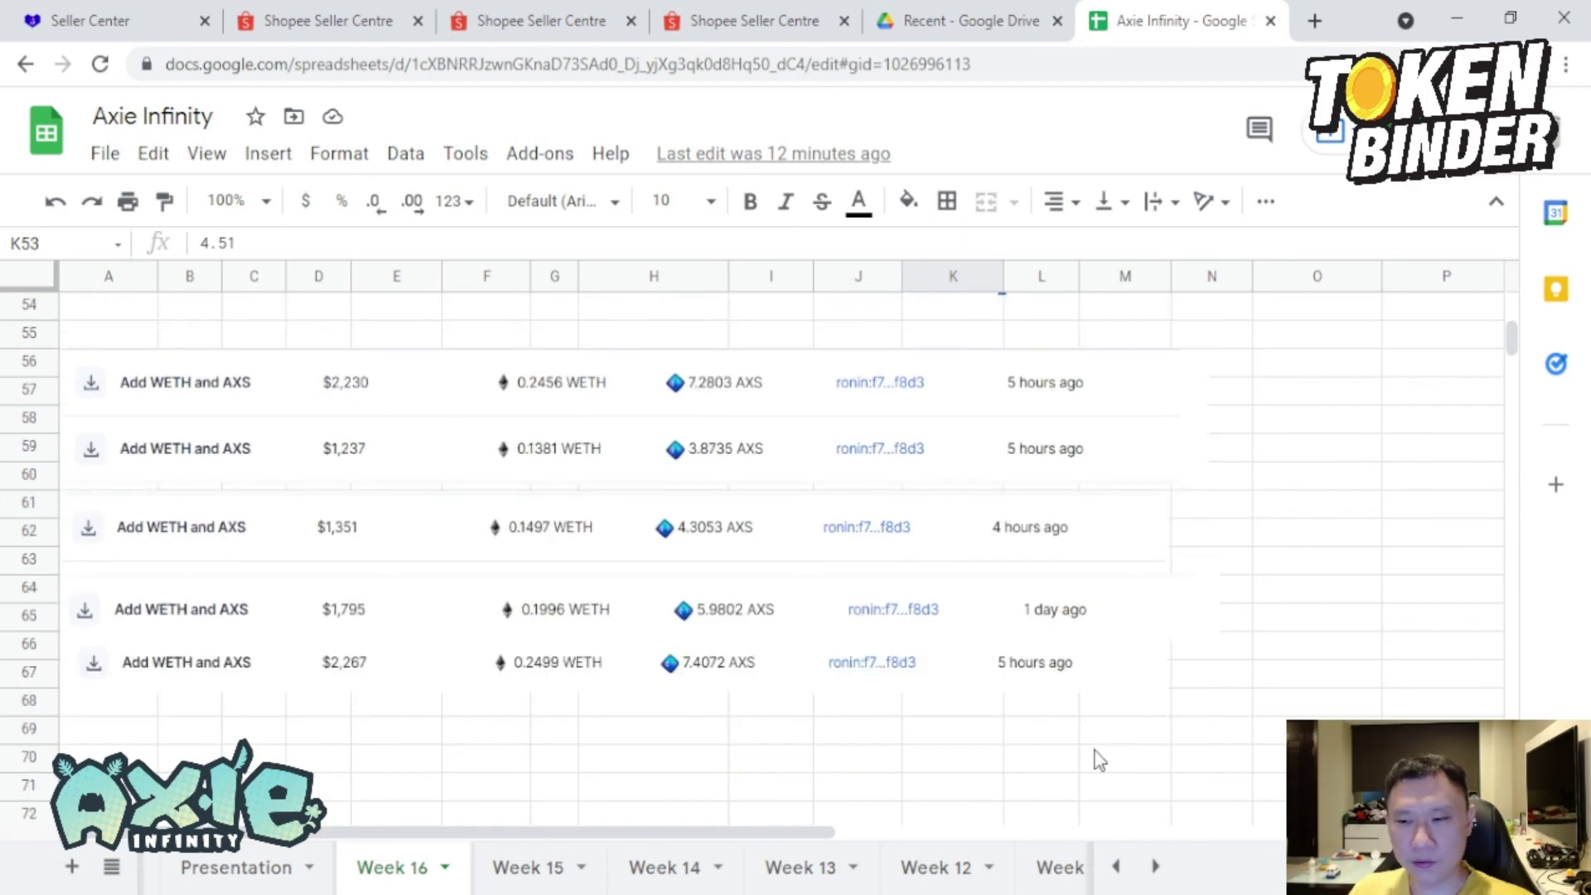
# Review the token valuation, weekly capital and ROI summary again alongside the Comparison vs MYR table.
pyautogui.scroll(10, 1100, 760)
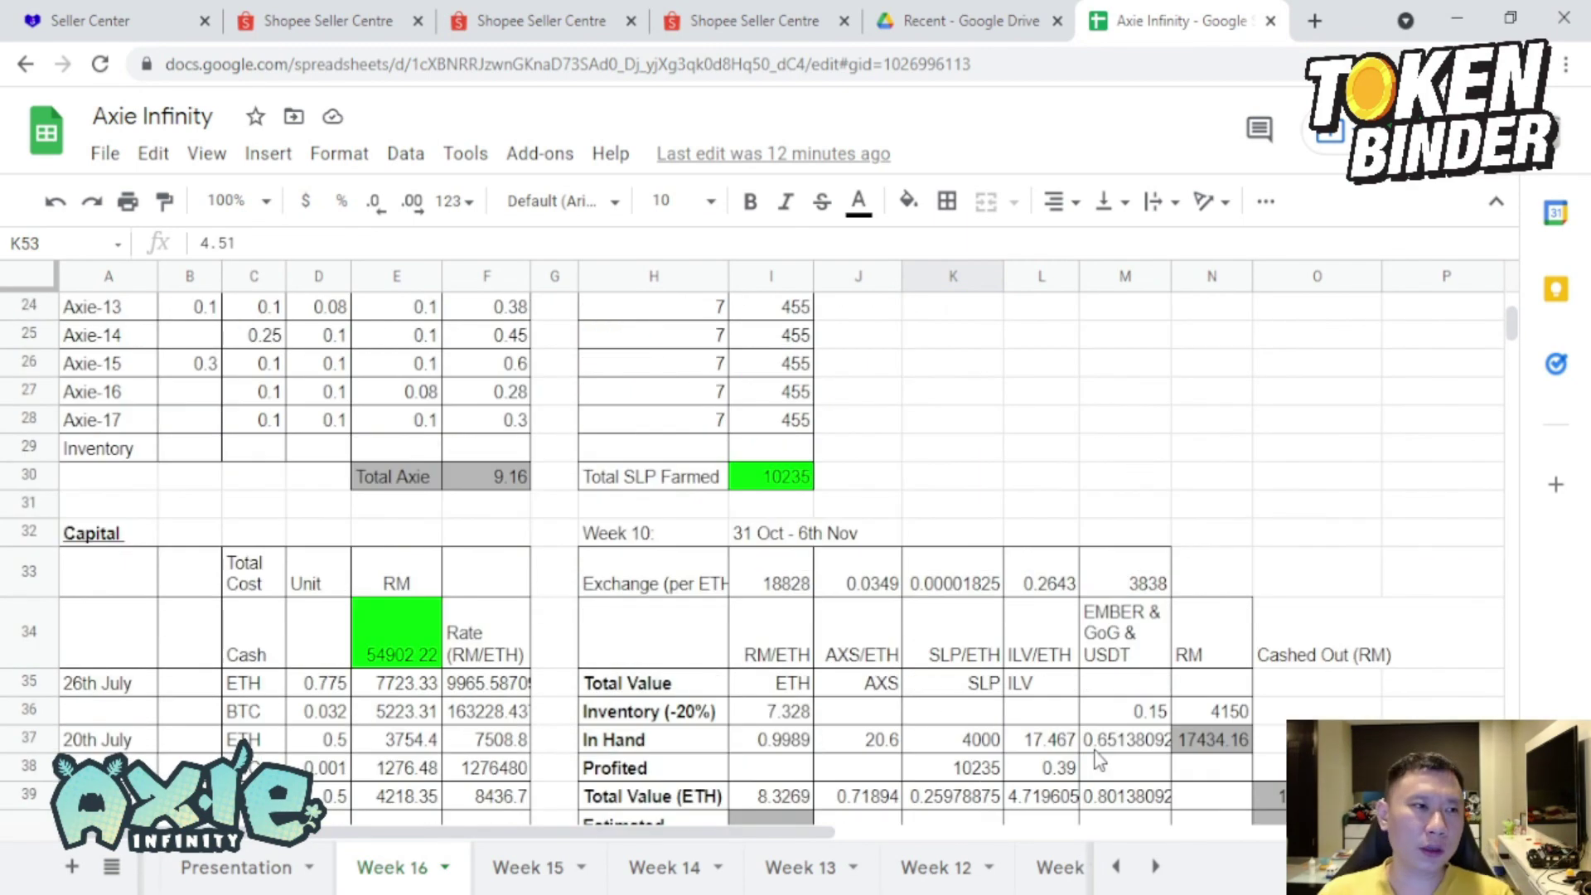
pyautogui.scroll(-5, 1100, 758)
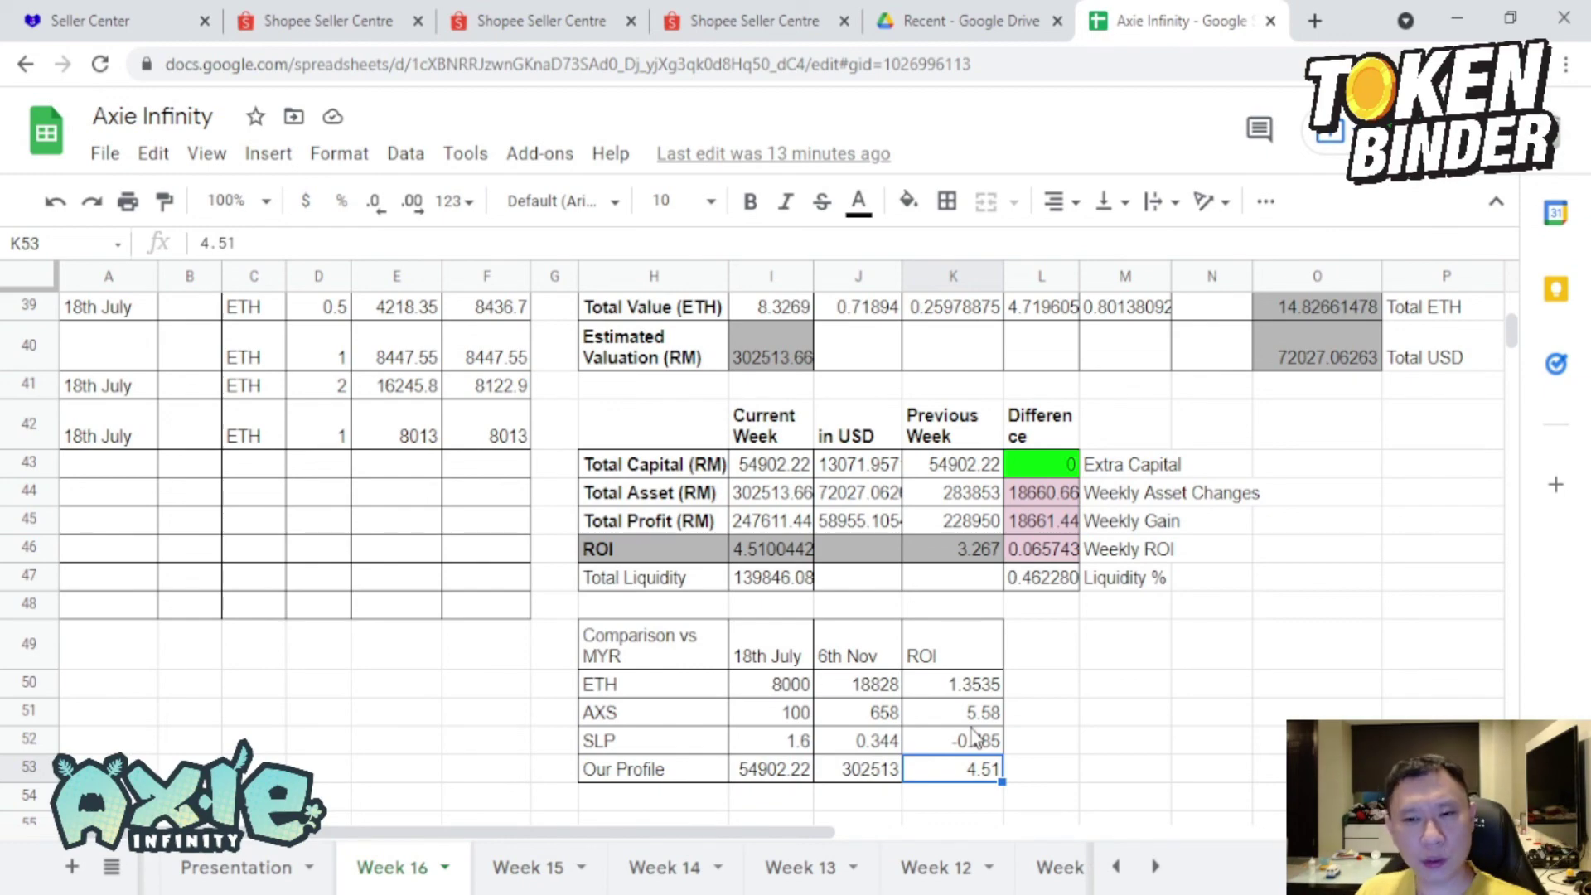
pyautogui.scroll(8, 975, 736)
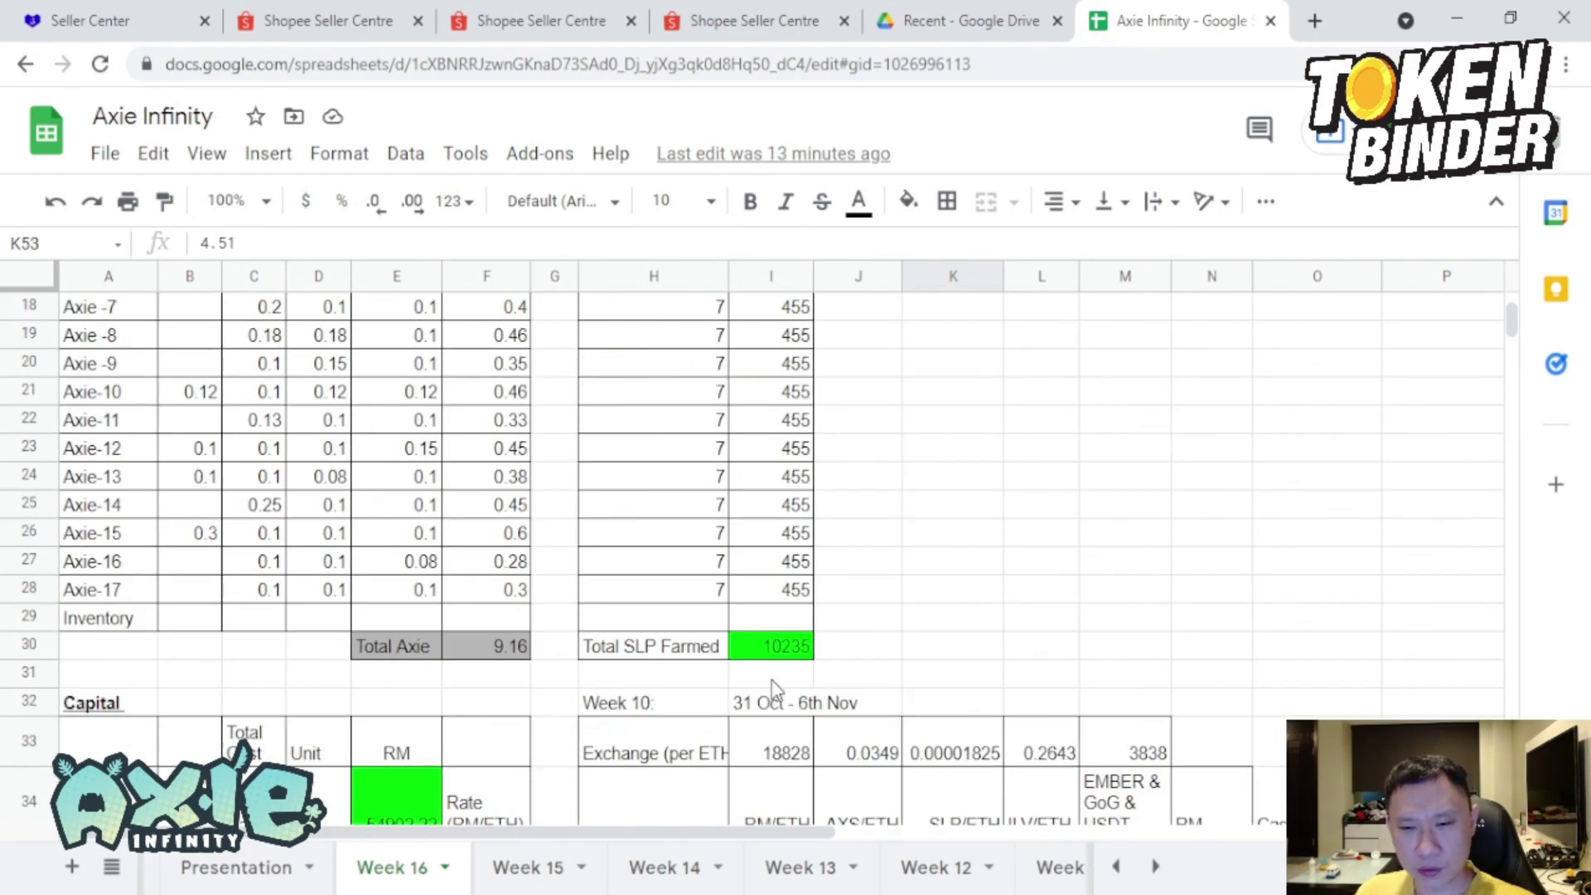
pyautogui.scroll(-9, 771, 704)
pyautogui.scroll(3, 883, 694)
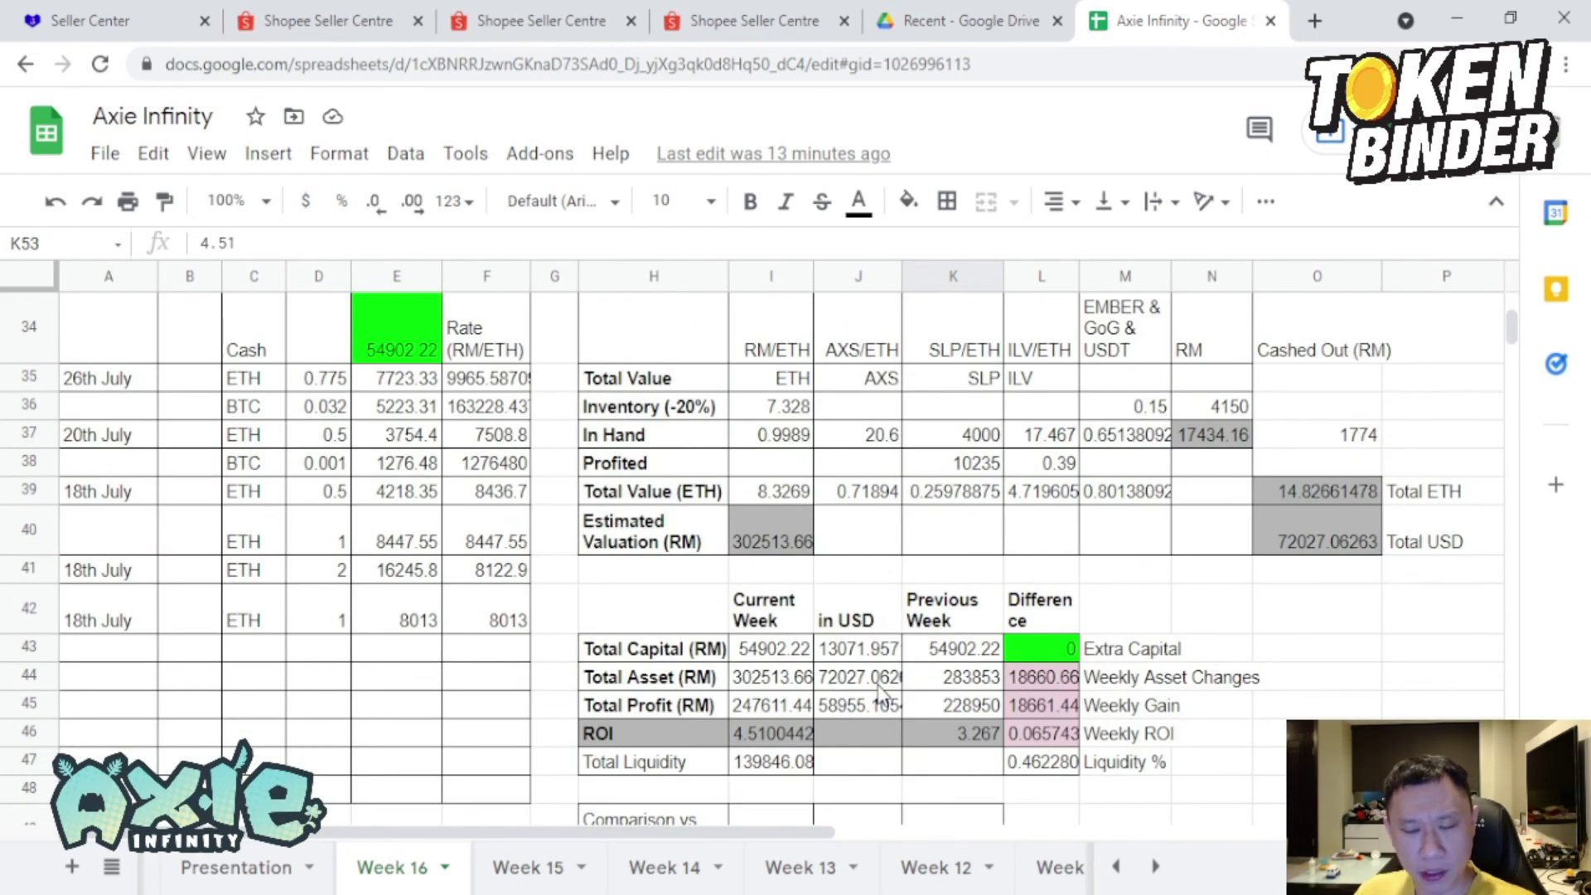
pyautogui.scroll(-3, 1036, 684)
pyautogui.scroll(3, 1030, 657)
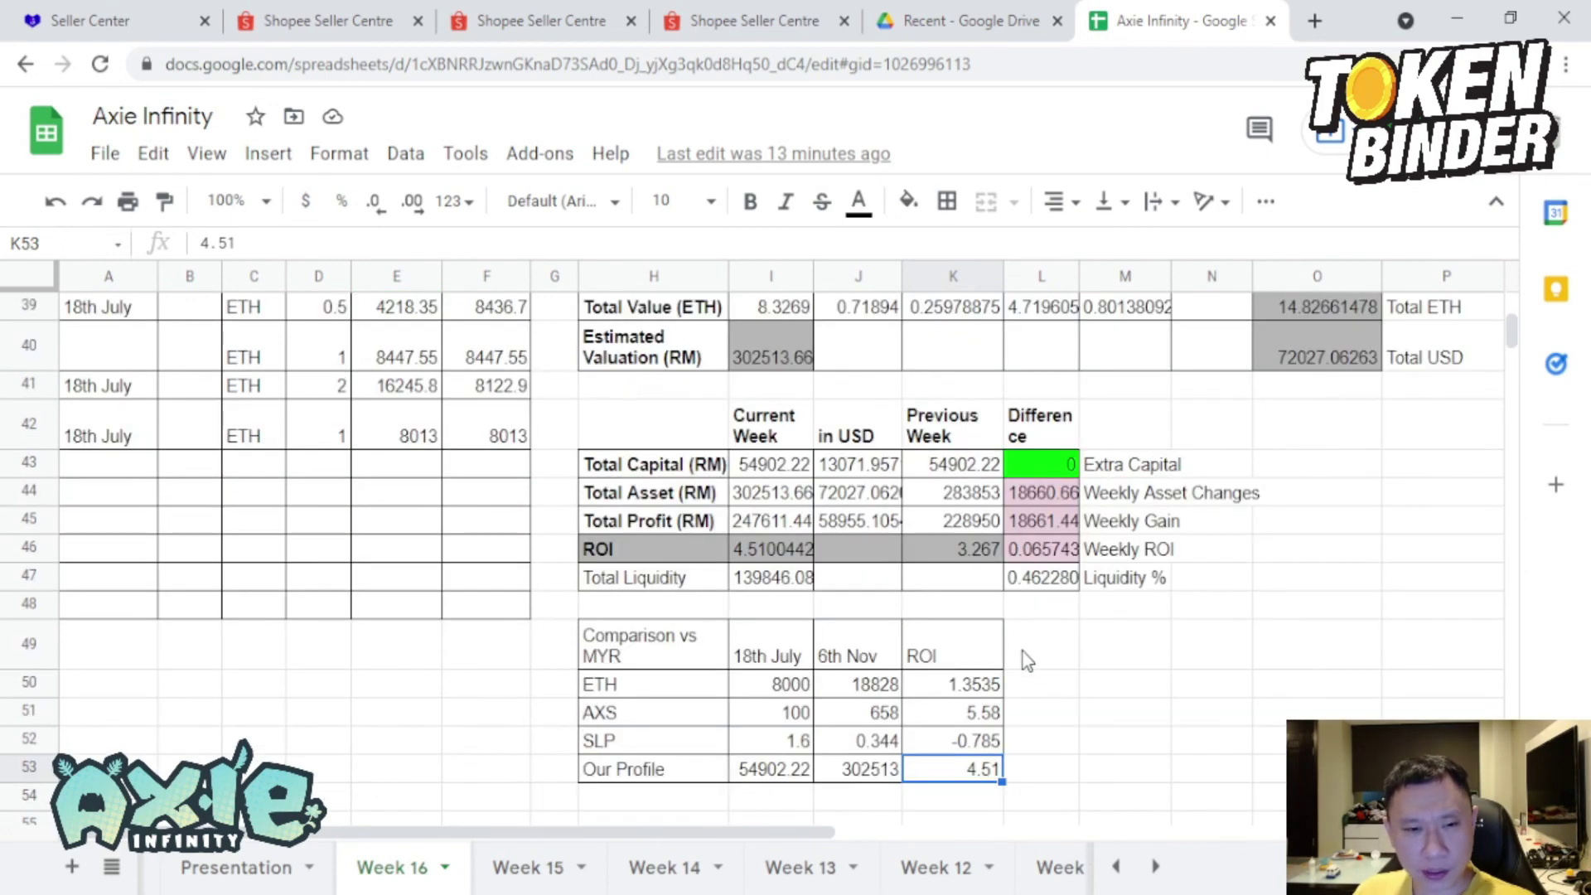
pyautogui.scroll(-2, 1141, 678)
pyautogui.scroll(1, 1027, 717)
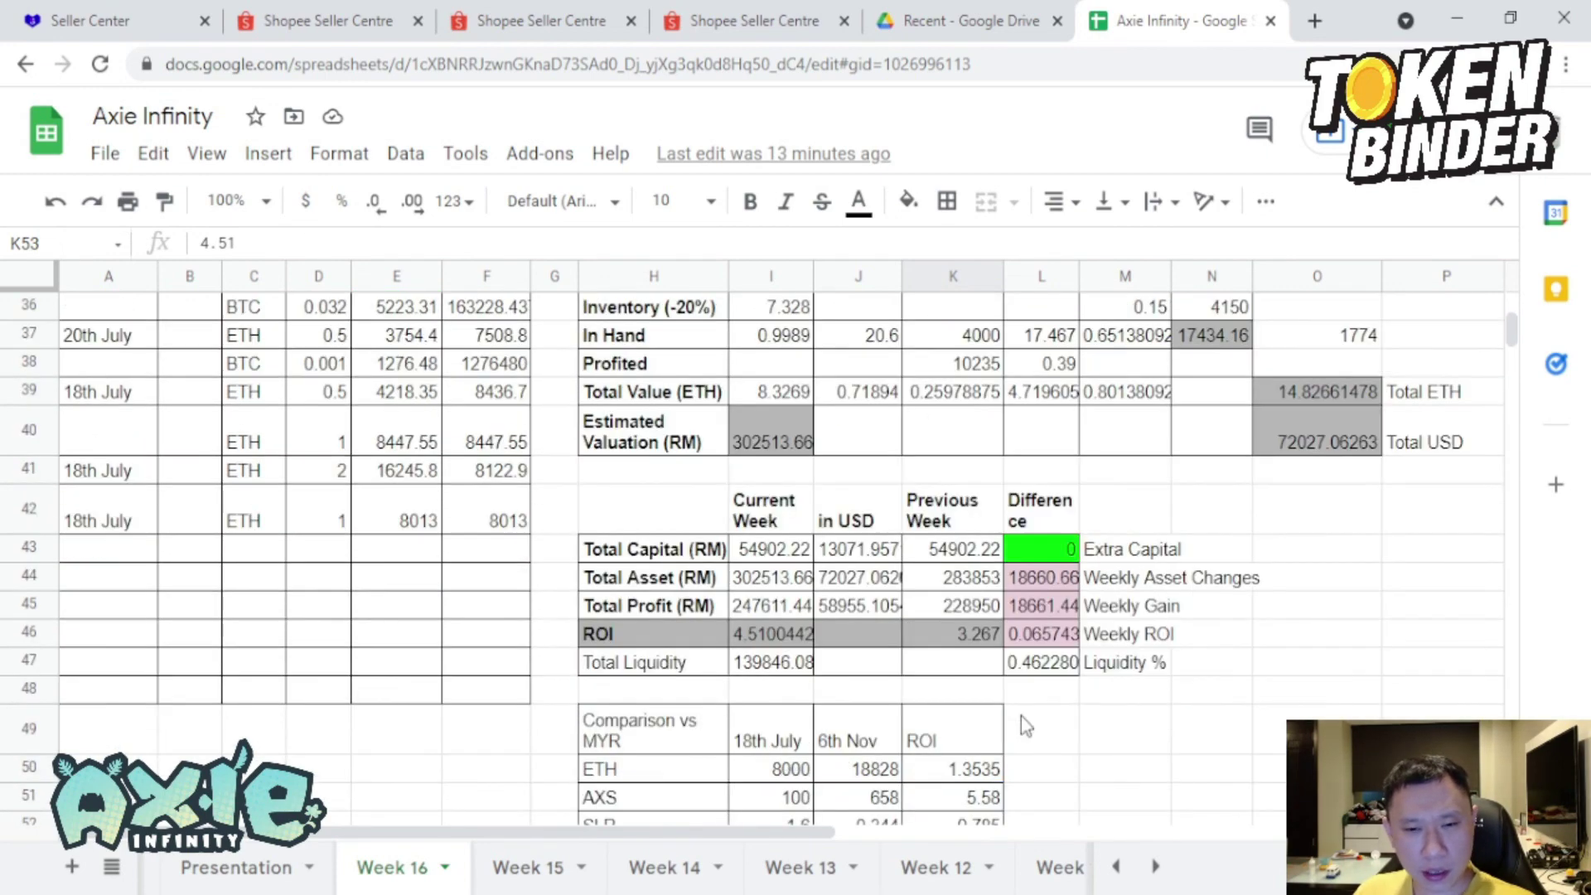